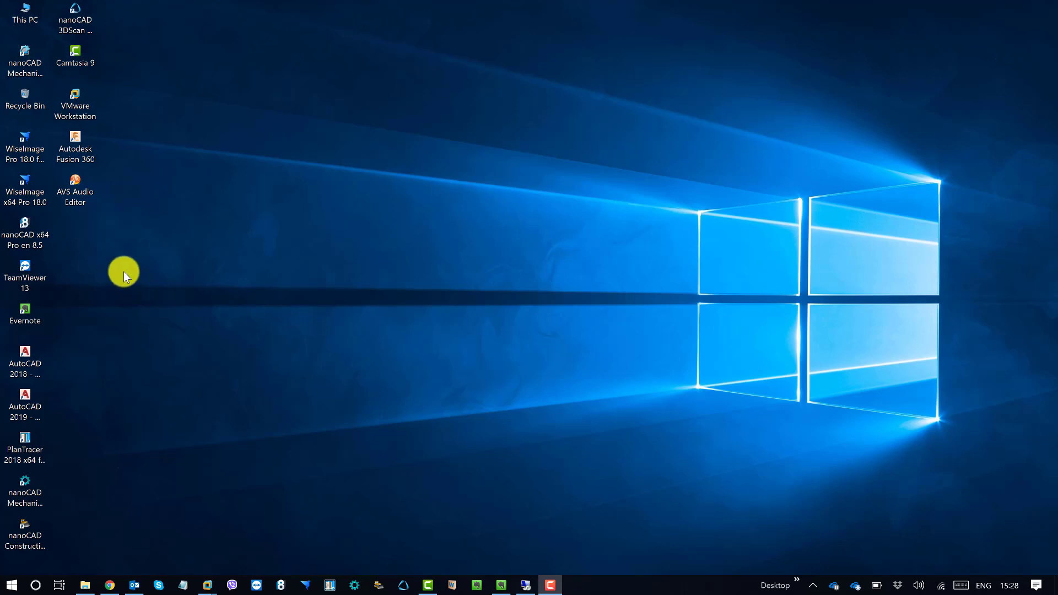
- Select the AutoCAD 2019 - English shortcut on the desktop
{"action": "left_click", "coordinate": [28, 403]}
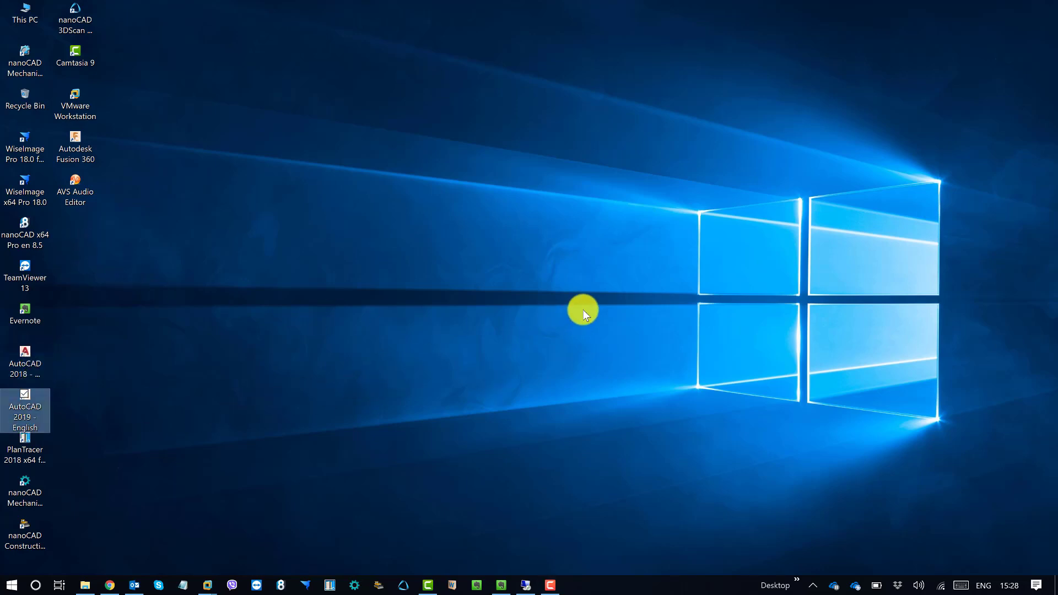
- Refresh the desktop, then show Local Disk (D:) in File Explorer and right-click the WiAcProx64 installer
{"action": "right_click", "coordinate": [544, 227]}
{"action": "left_click", "coordinate": [448, 268]}
{"action": "left_click", "coordinate": [85, 585]}
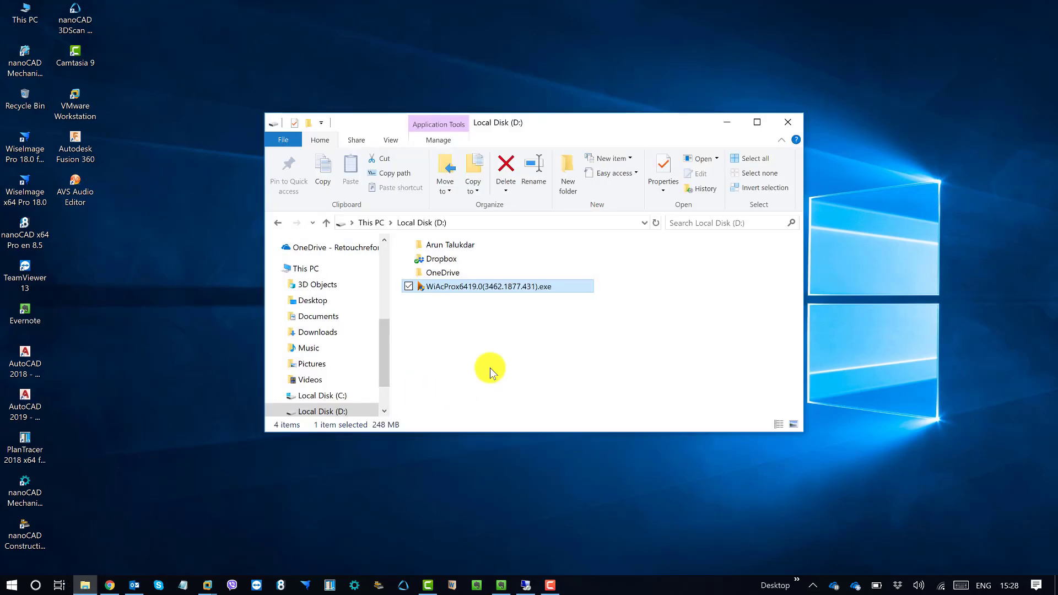
{"action": "left_click", "coordinate": [506, 361]}
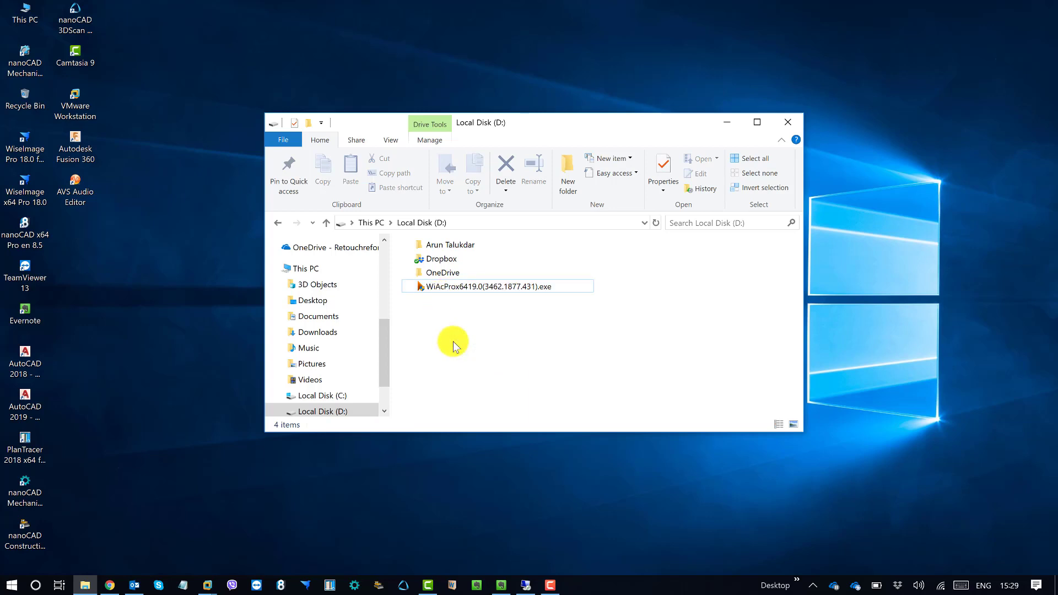
{"action": "right_click", "coordinate": [526, 288]}
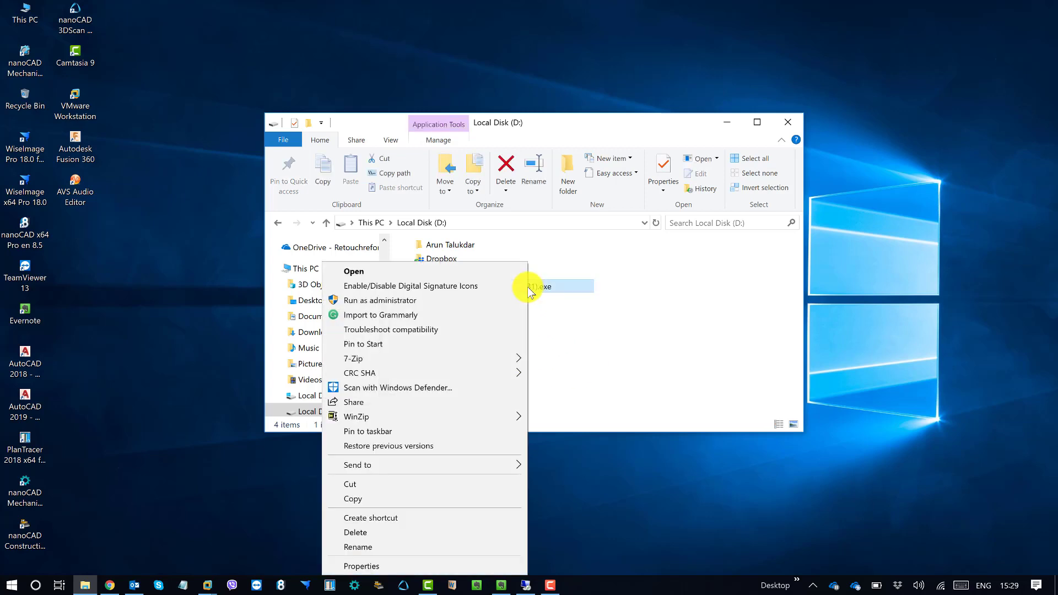
- Run the WiAcProx6419.0 installer as administrator and advance past the welcome page to the license agreement
{"action": "left_click", "coordinate": [414, 301]}
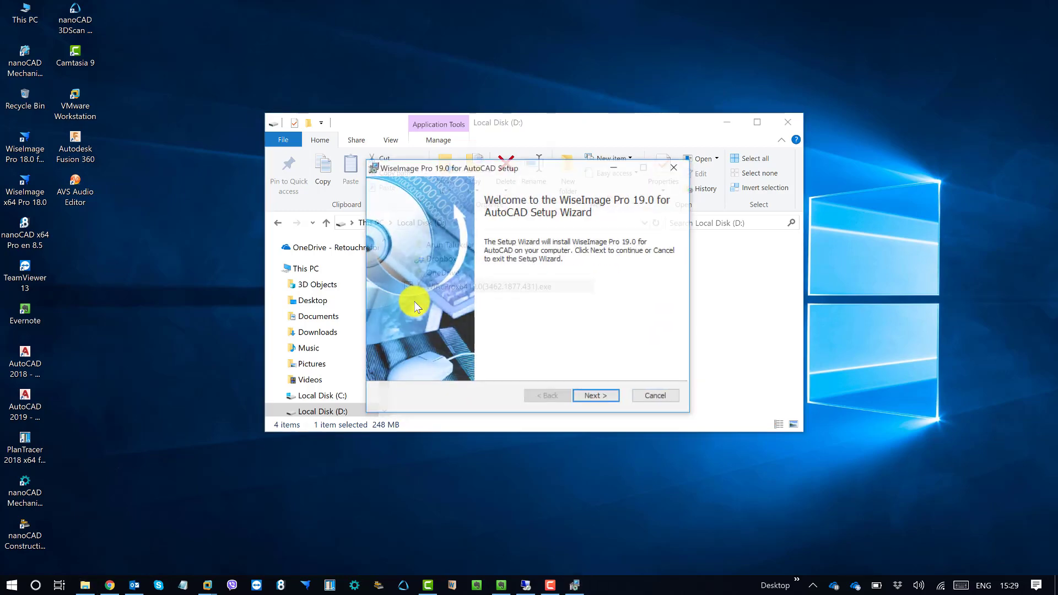
{"action": "left_click", "coordinate": [600, 398]}
{"action": "left_click", "coordinate": [492, 368]}
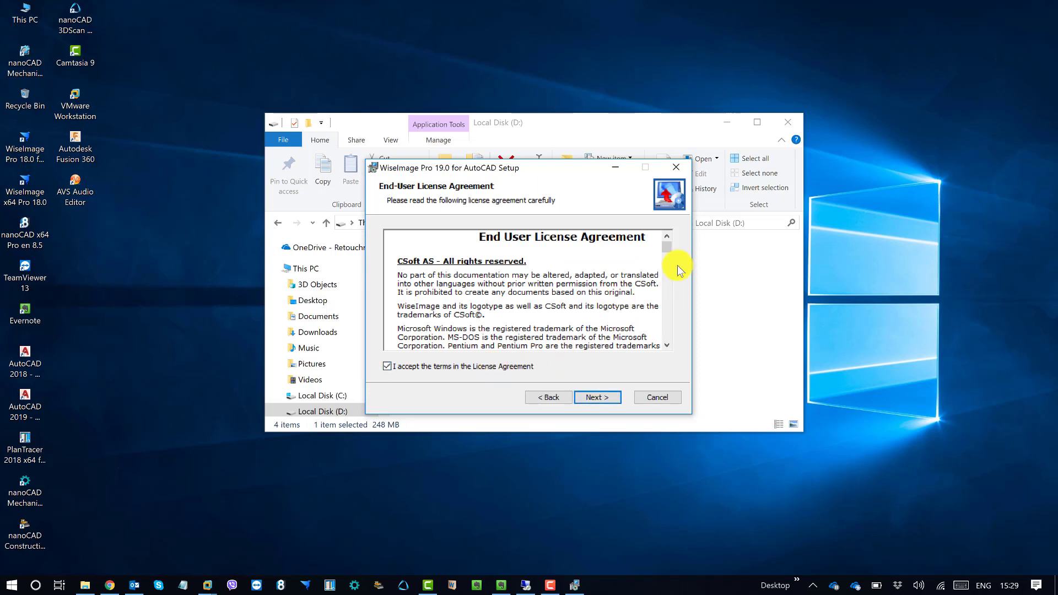
{"action": "left_click_drag", "start_coordinate": [666, 255], "coordinate": [668, 337]}
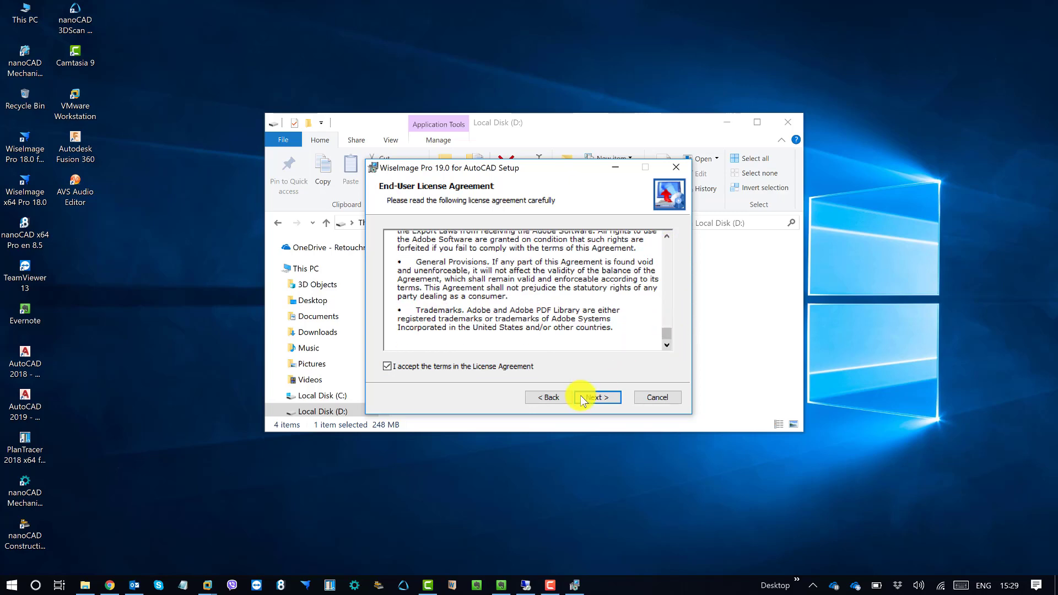
- Continue past the license page, enter company CSoft AS, paste the serial number, and proceed
{"action": "left_click", "coordinate": [598, 398]}
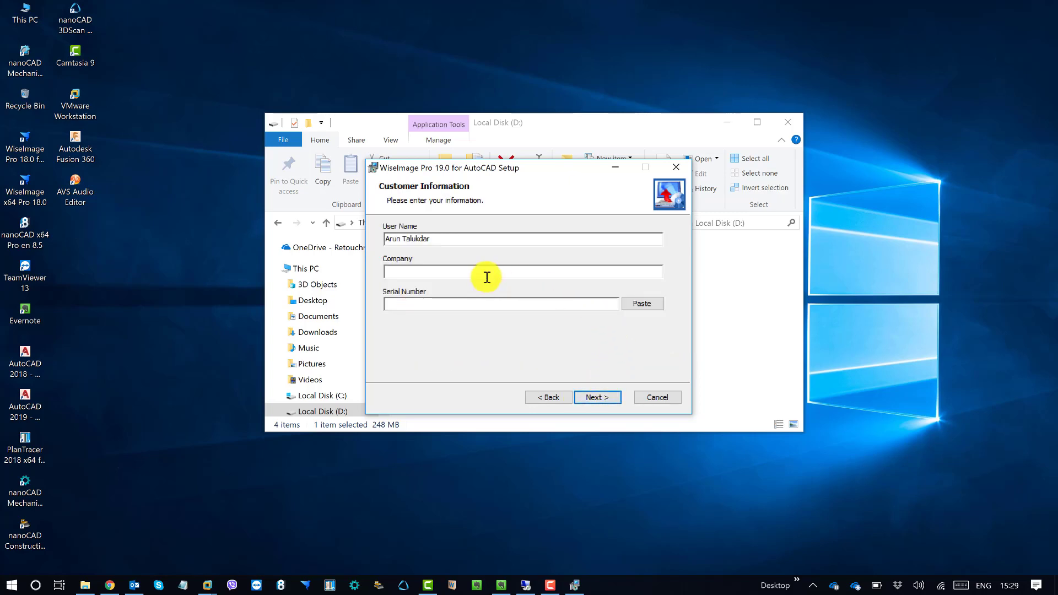
{"action": "left_click", "coordinate": [437, 267]}
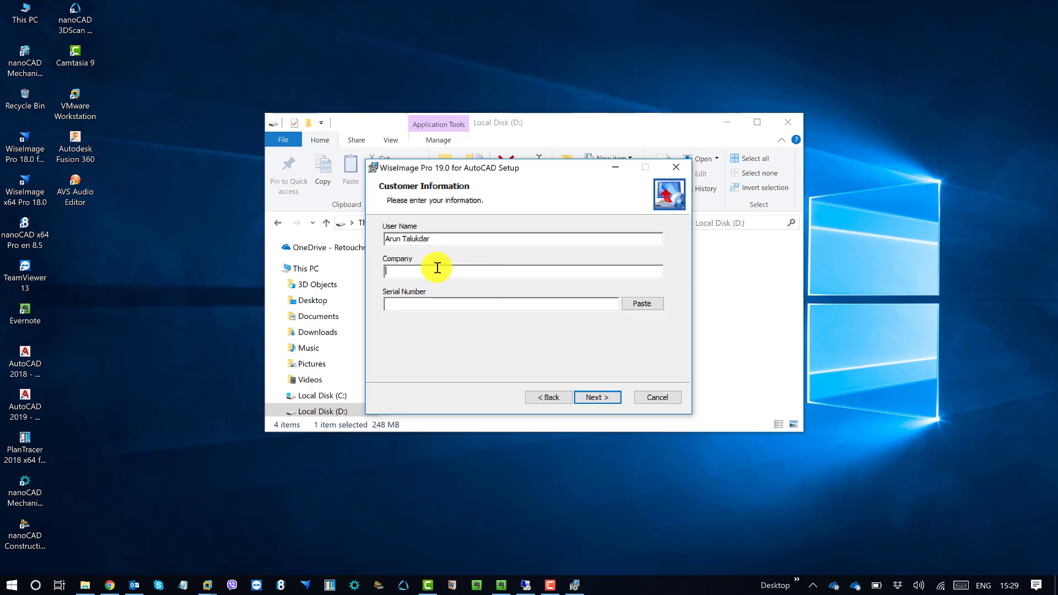
{"action": "type", "text": "CSoft "}
{"action": "type", "text": "AS"}
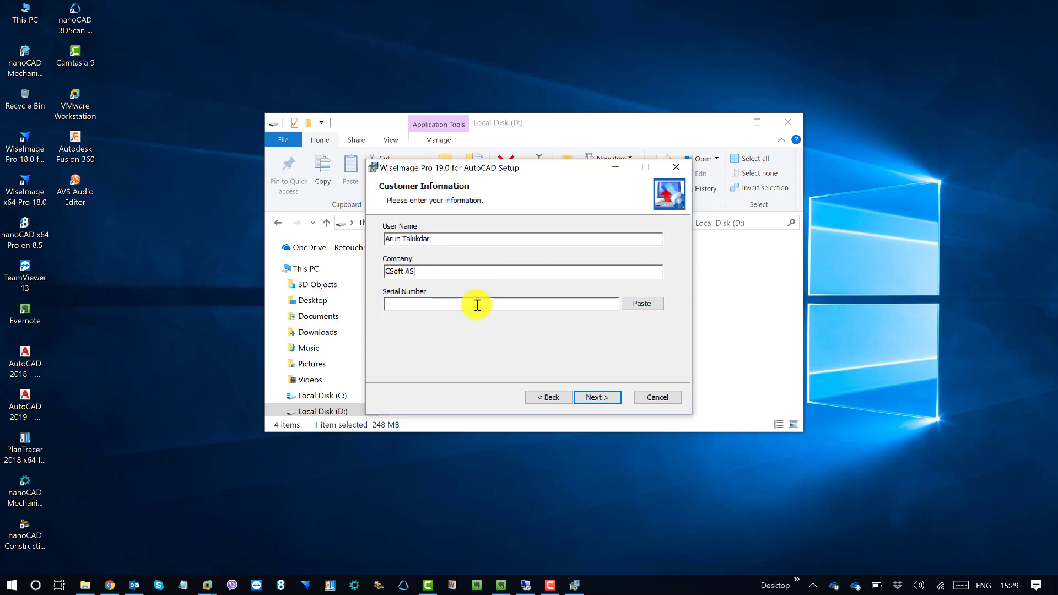
{"action": "left_click", "coordinate": [641, 303]}
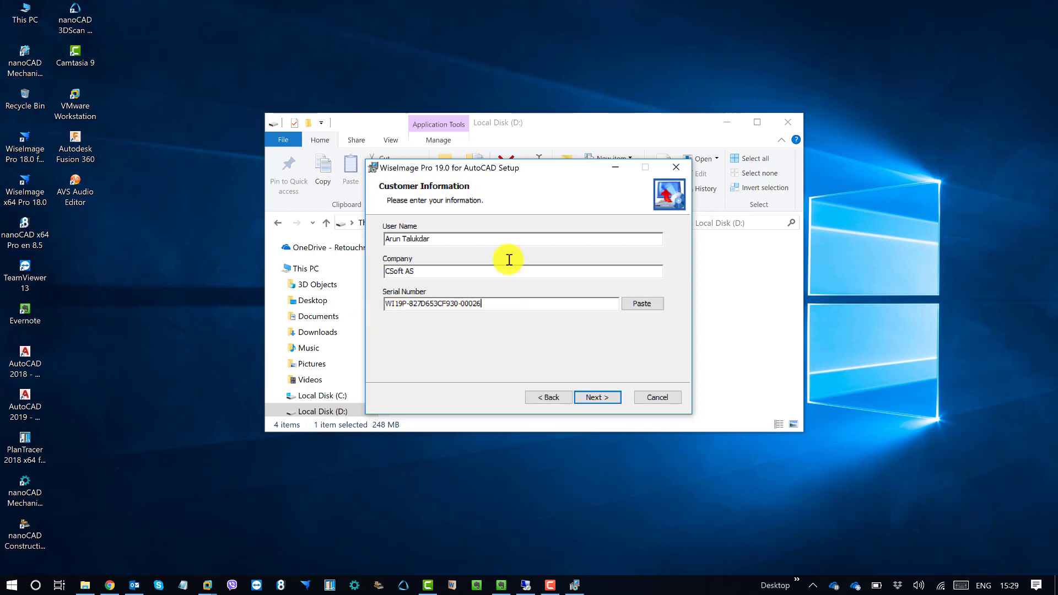
{"action": "left_click_drag", "start_coordinate": [515, 171], "coordinate": [616, 177]}
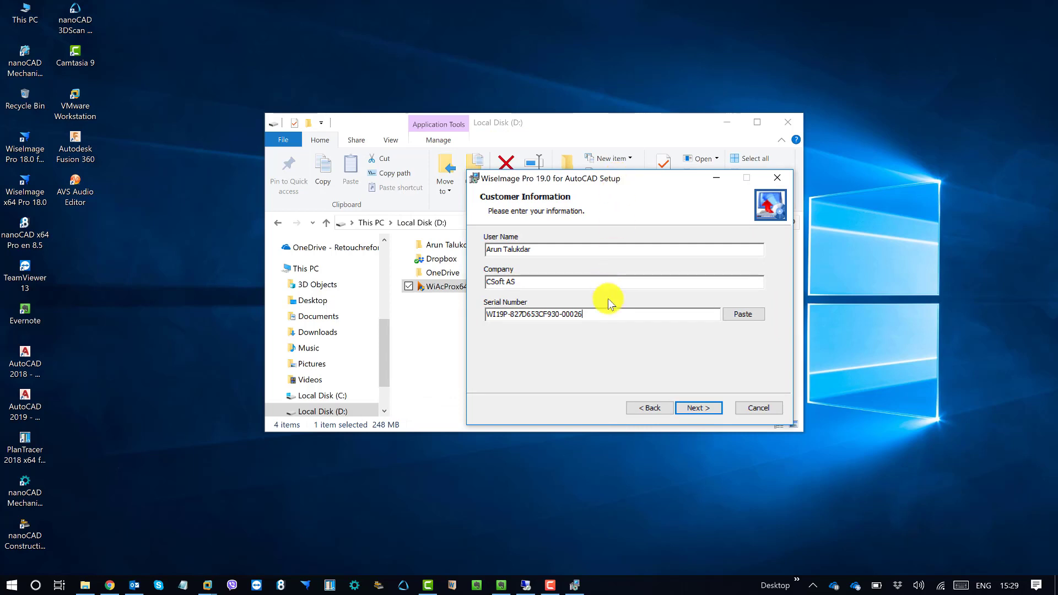
{"action": "left_click", "coordinate": [698, 409]}
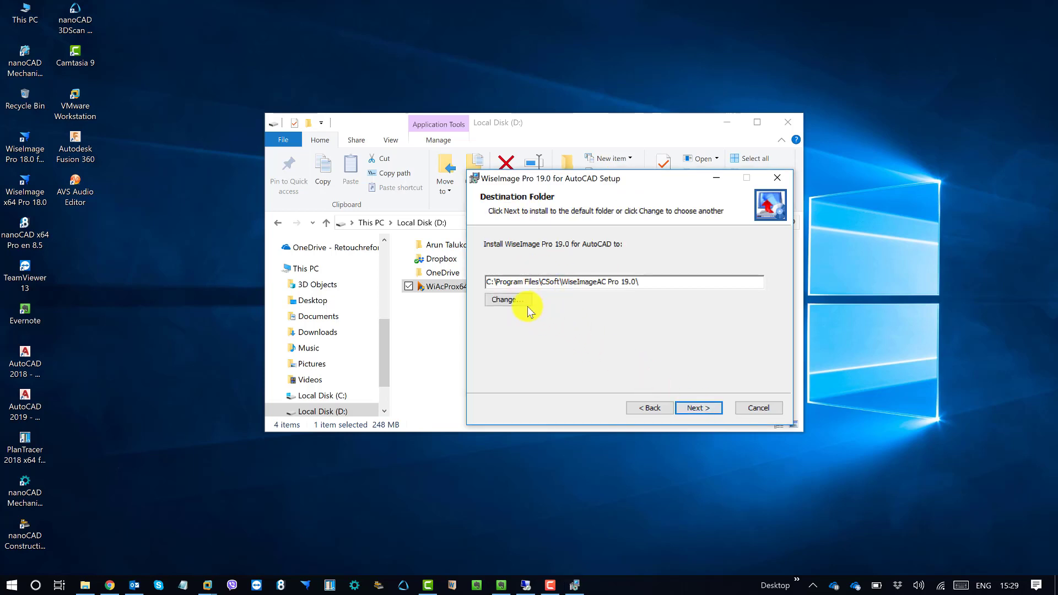
- Cancel the Change destination folder dialog, keep C:\Program Files\CSoft\WiseImageAC Pro 19.0\, and continue to Custom Setup
{"action": "left_click", "coordinate": [516, 300]}
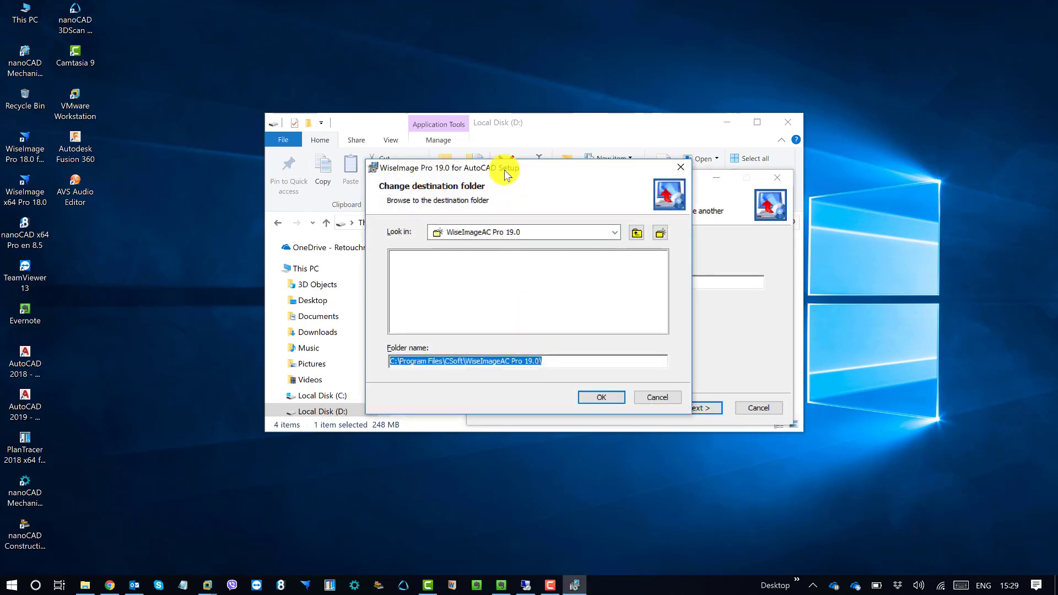
{"action": "left_click_drag", "start_coordinate": [522, 174], "coordinate": [326, 73]}
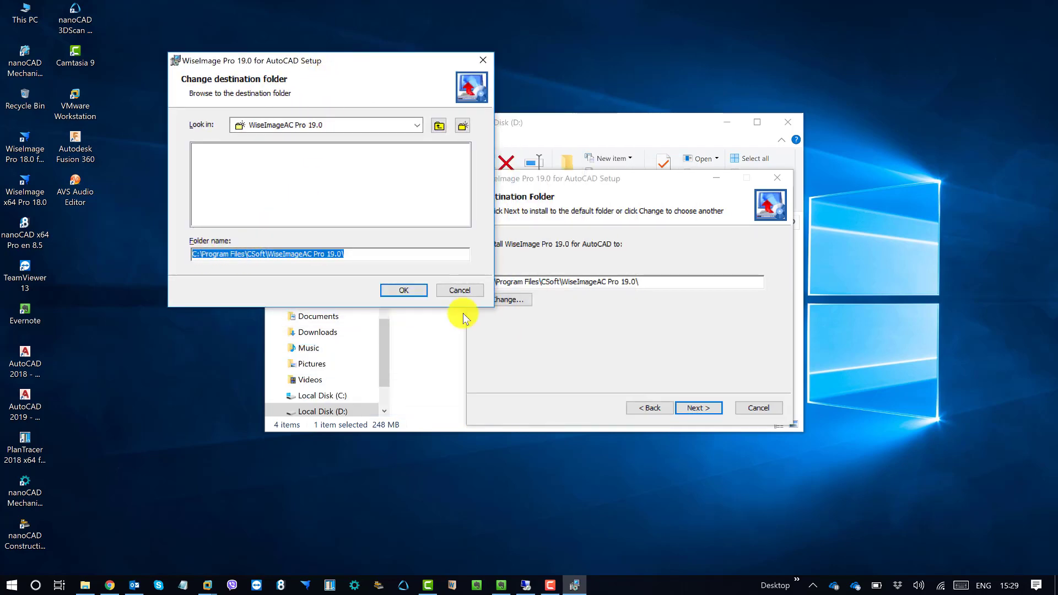
{"action": "left_click", "coordinate": [459, 292]}
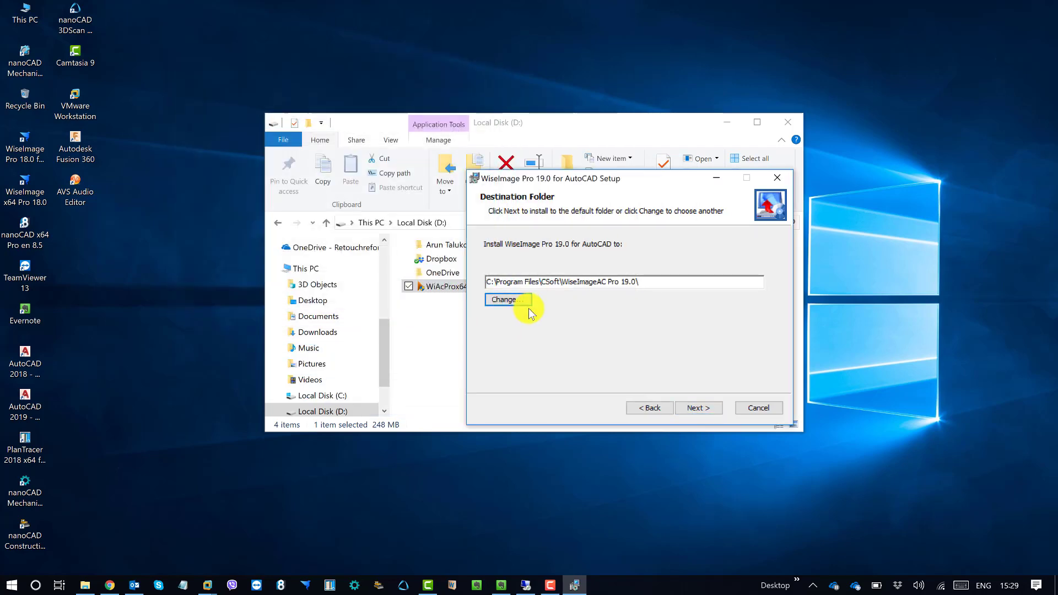
{"action": "left_click", "coordinate": [487, 282]}
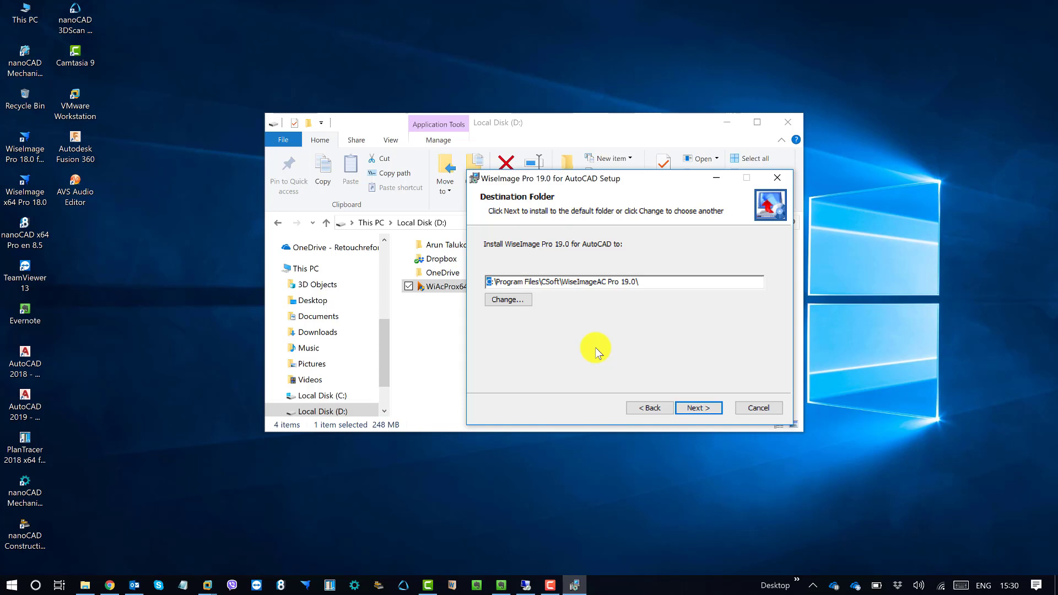
{"action": "left_click_drag", "start_coordinate": [634, 186], "coordinate": [726, 263]}
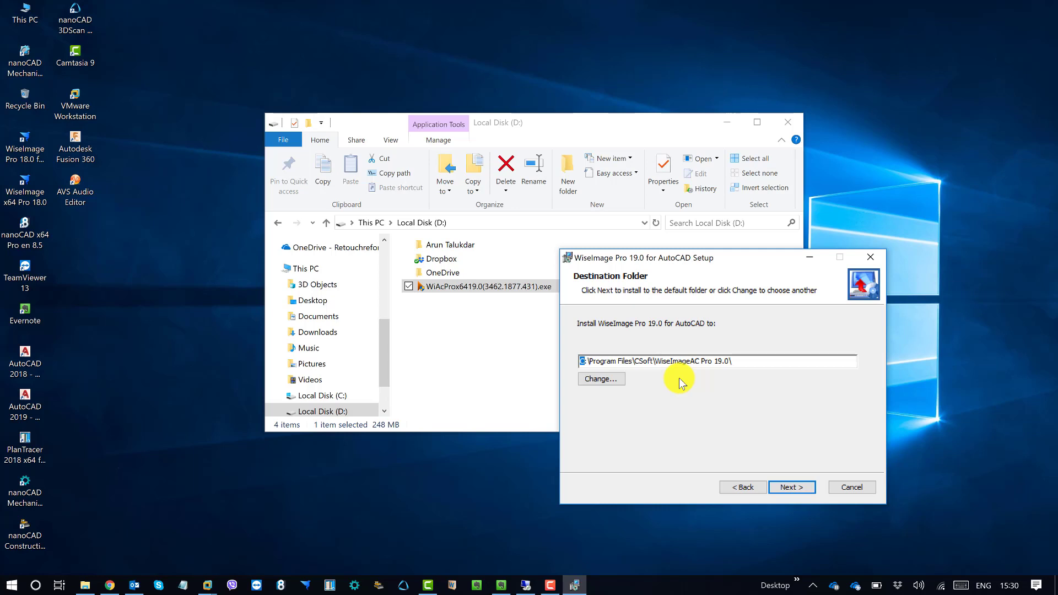
{"action": "left_click", "coordinate": [759, 362]}
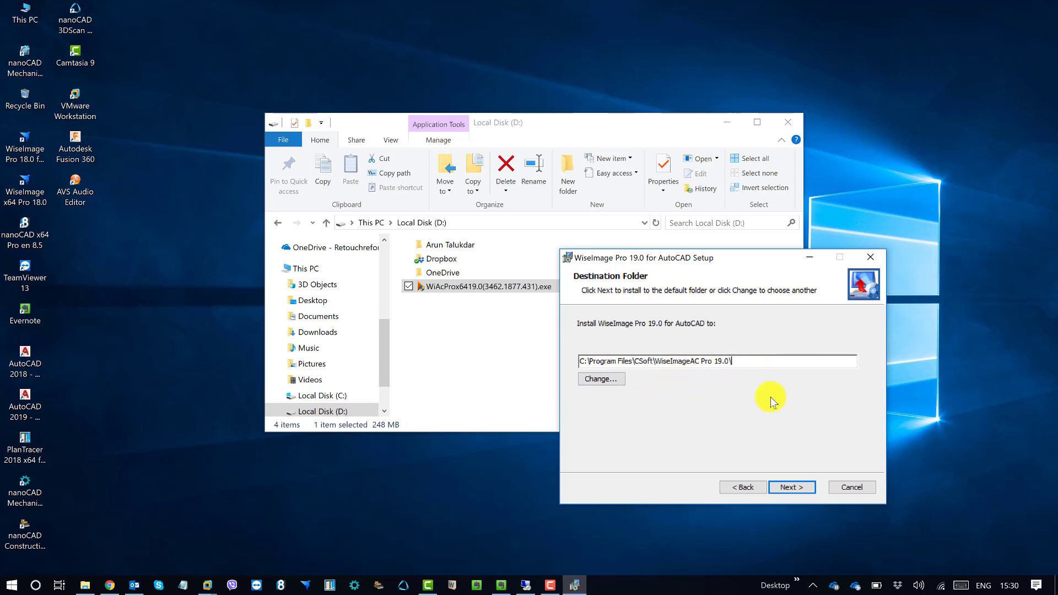
{"action": "left_click", "coordinate": [790, 490]}
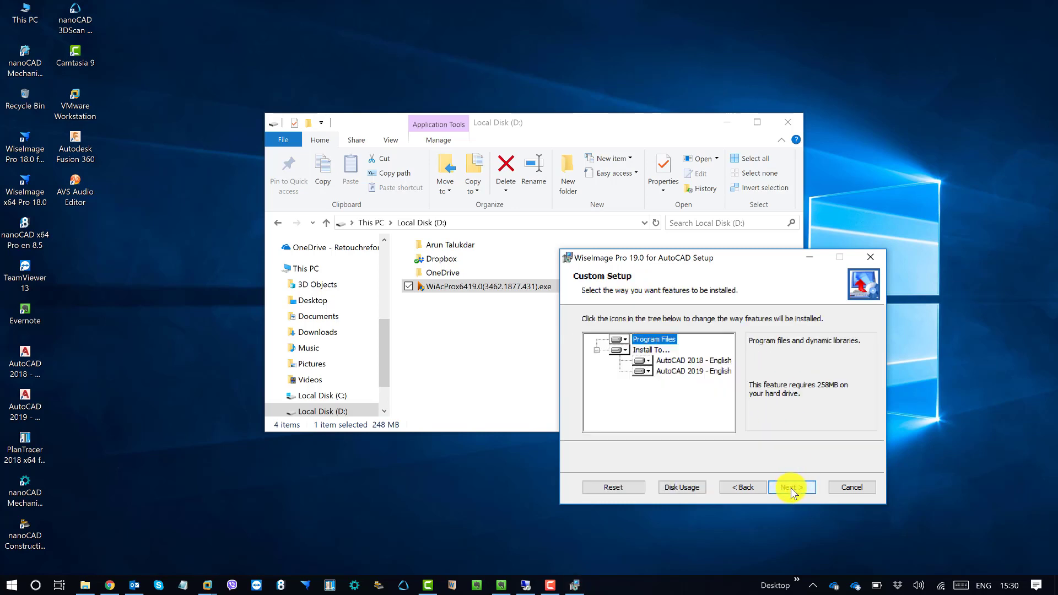
- Minimize File Explorer and inspect the AutoCAD 2018 and 2019 feature details in Custom Setup
{"action": "left_click", "coordinate": [725, 121]}
{"action": "left_click_drag", "start_coordinate": [741, 259], "coordinate": [533, 122]}
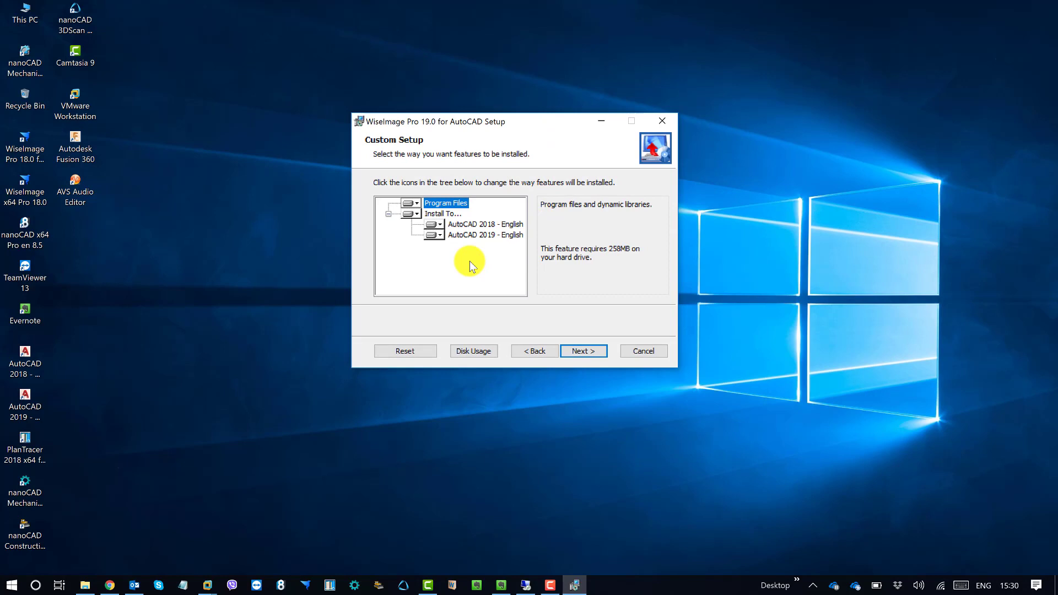
{"action": "left_click", "coordinate": [485, 224]}
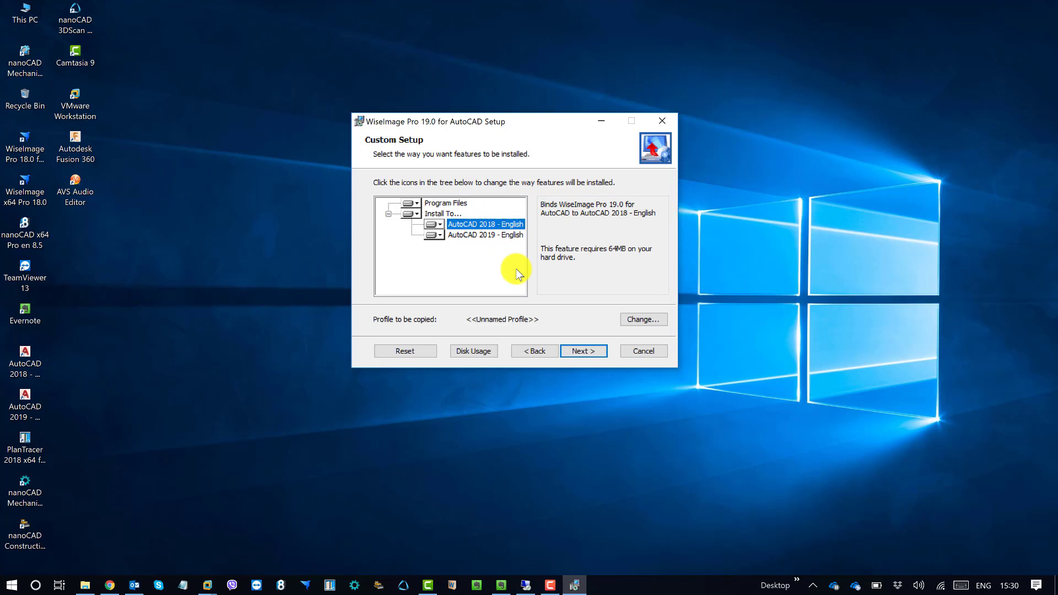
{"action": "left_click", "coordinate": [497, 235]}
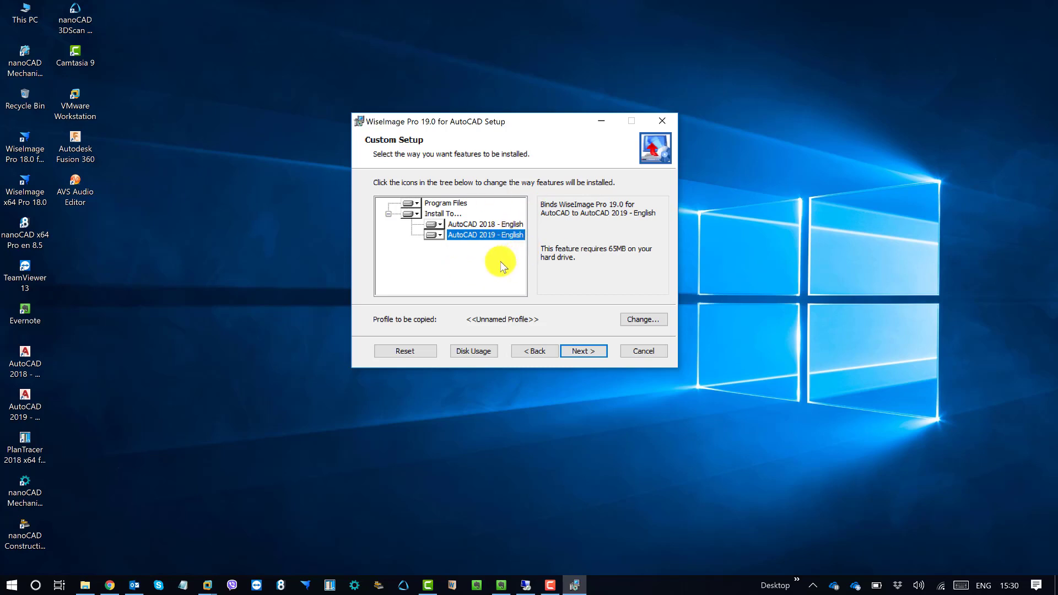
{"action": "left_click", "coordinate": [496, 224]}
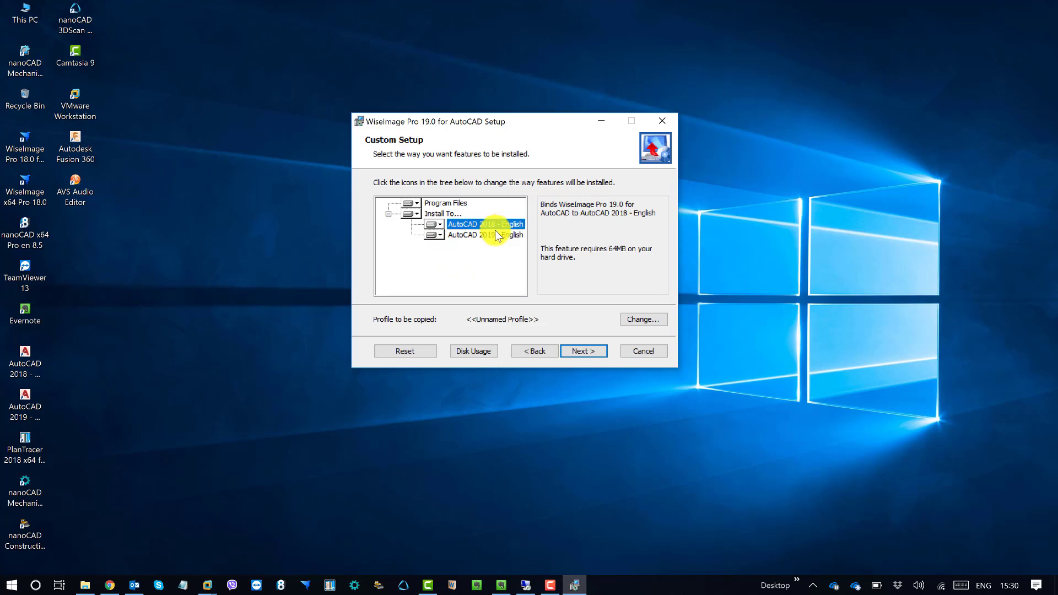
{"action": "left_click", "coordinate": [496, 235]}
{"action": "left_click", "coordinate": [494, 225]}
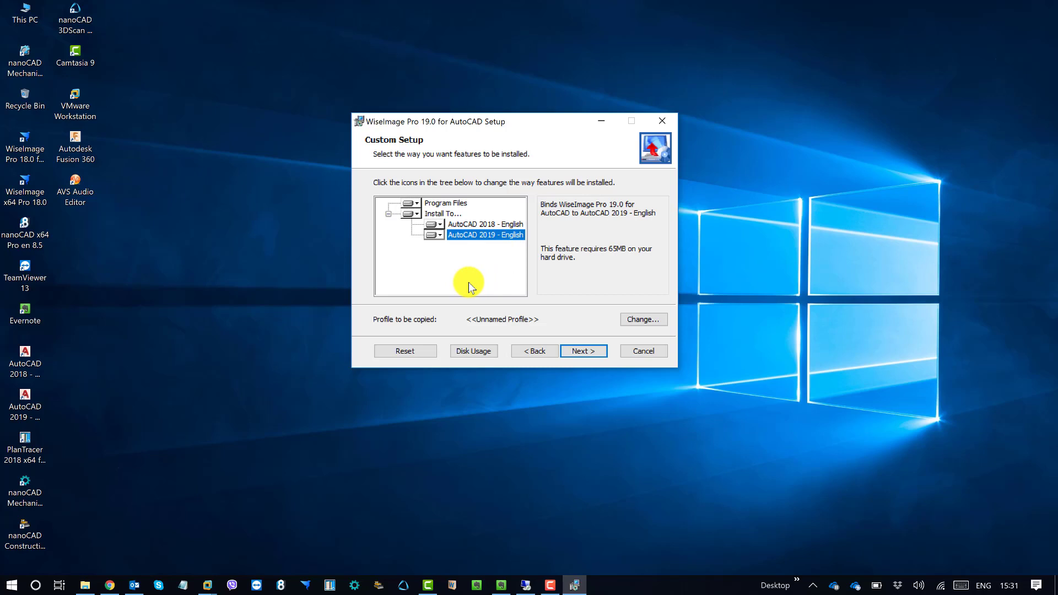
- Set AutoCAD 2018 - English to 'Entire feature will be unavailable', then select AutoCAD 2019
{"action": "left_click", "coordinate": [459, 224]}
{"action": "left_click", "coordinate": [439, 223]}
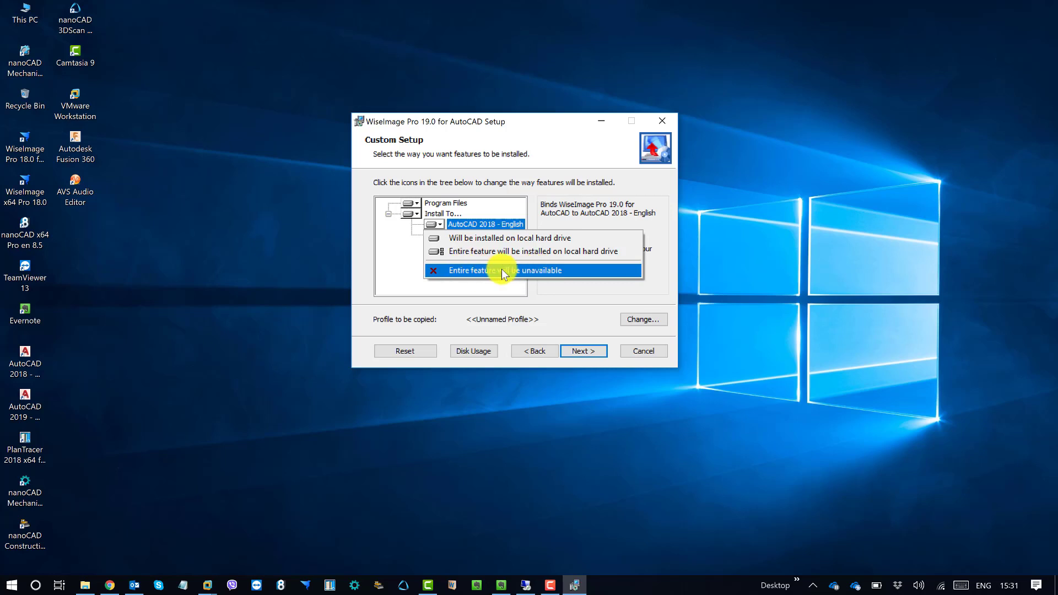
{"action": "left_click", "coordinate": [536, 269]}
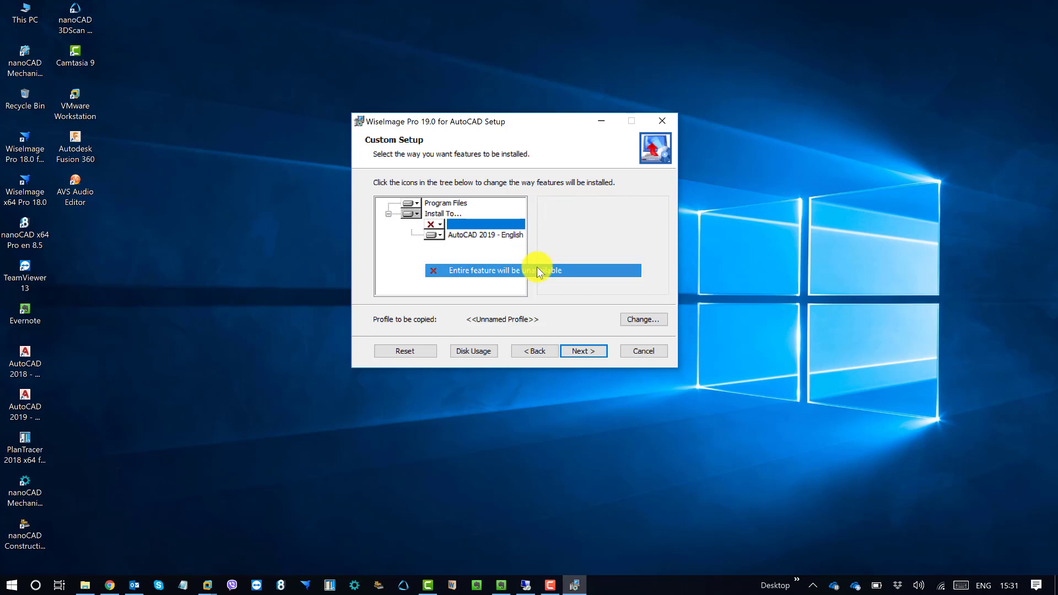
{"action": "left_click", "coordinate": [481, 234]}
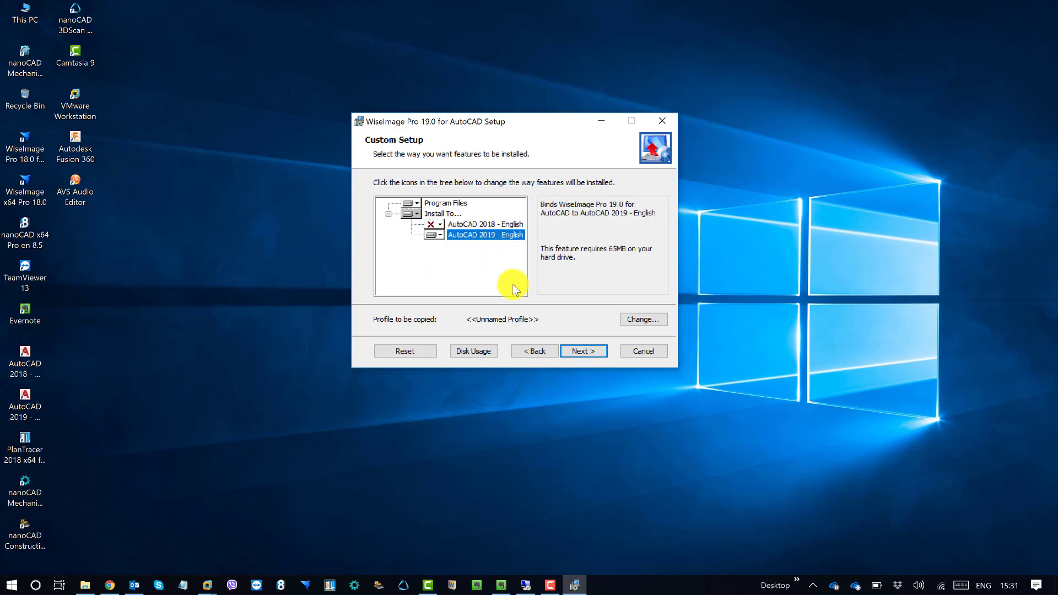
- Choose <<Unnamed Profile>> as the profile to copy, then reselect the AutoCAD 2019 - English feature
{"action": "left_click", "coordinate": [647, 323]}
{"action": "left_click_drag", "start_coordinate": [548, 170], "coordinate": [821, 84]}
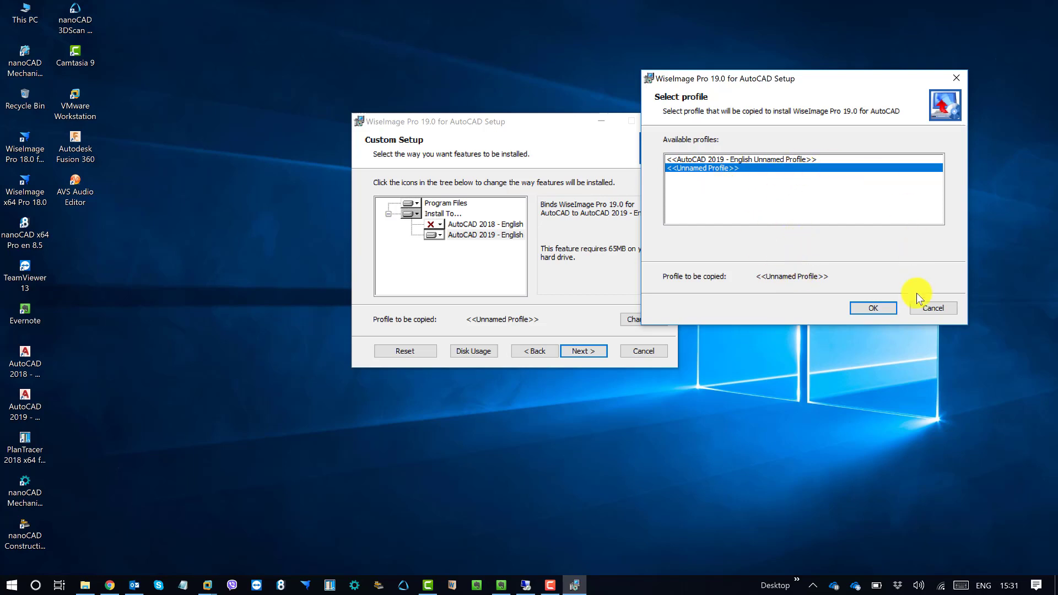
{"action": "left_click", "coordinate": [873, 308]}
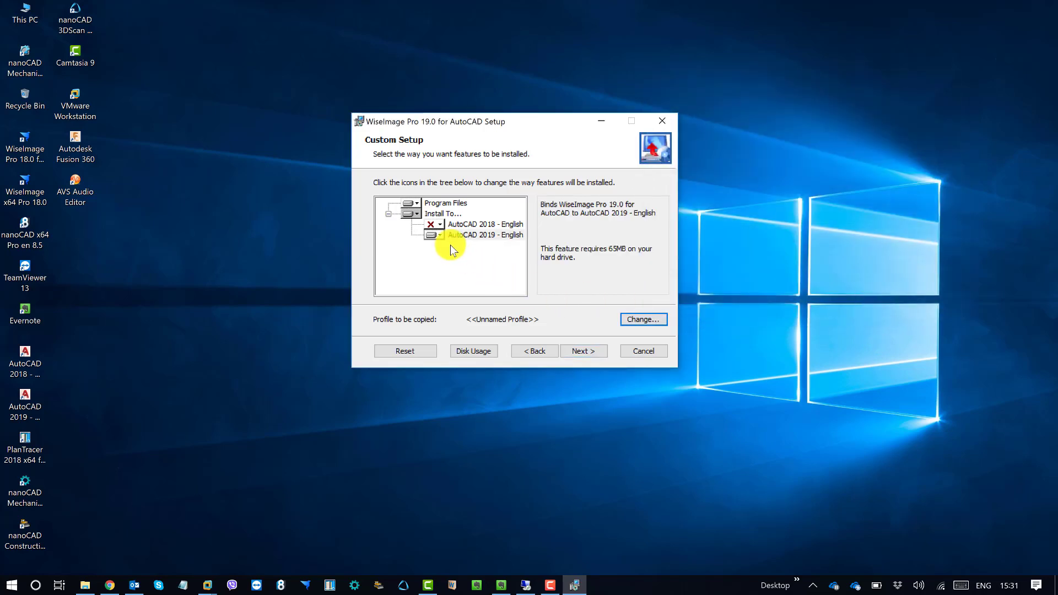
{"action": "left_click", "coordinate": [484, 237]}
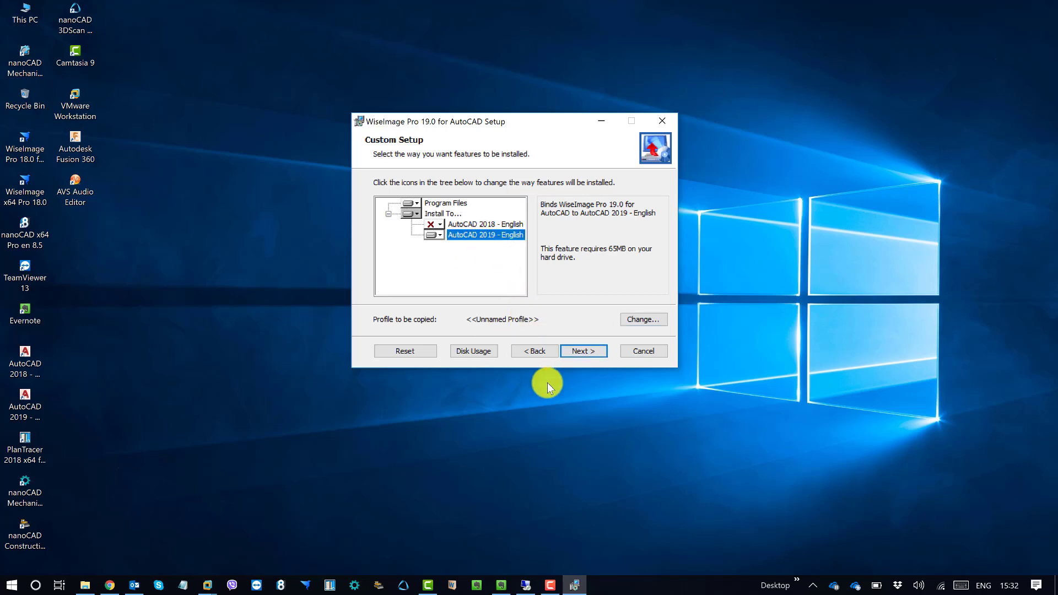
- Advance to the ready-to-install page and install until the Completed page shows Launch RegWizard checked
{"action": "left_click", "coordinate": [584, 352]}
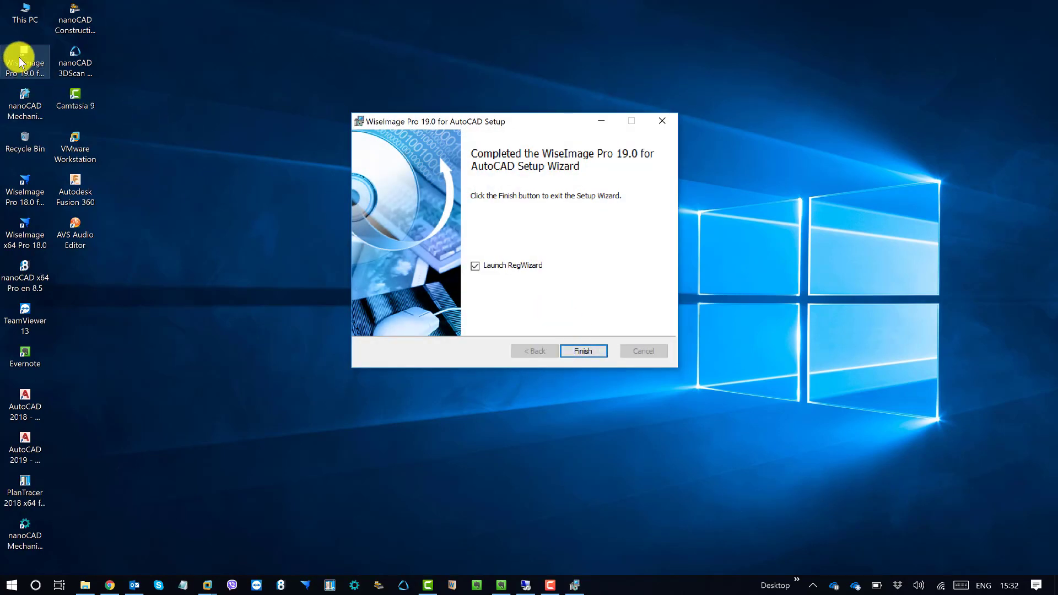
- Move the new WiseImage Pro 19.0 shortcut into the second icon column below AVS Audio Editor
{"action": "left_click_drag", "start_coordinate": [33, 70], "coordinate": [126, 276]}
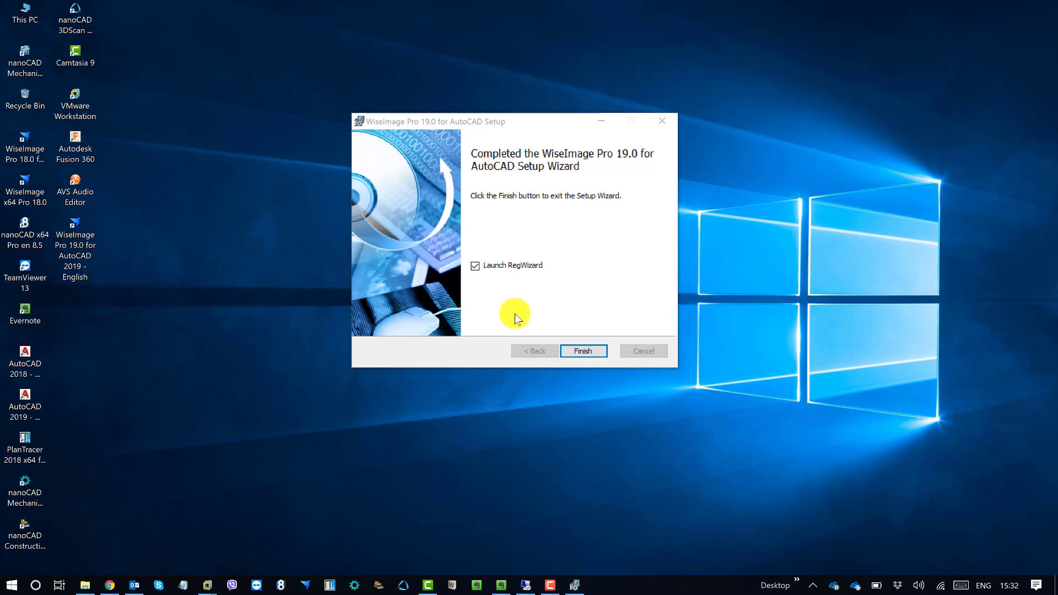
- Finish setup to launch the Registration Wizard, reposition it, and select 'Connect to License Server'
{"action": "left_click", "coordinate": [581, 351]}
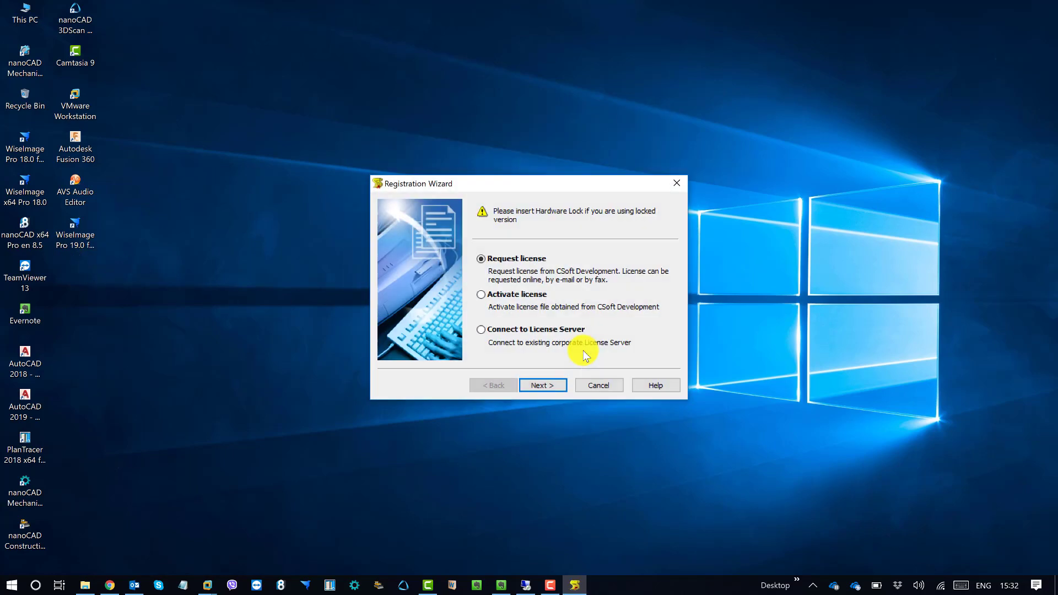
{"action": "left_click_drag", "start_coordinate": [549, 183], "coordinate": [631, 141]}
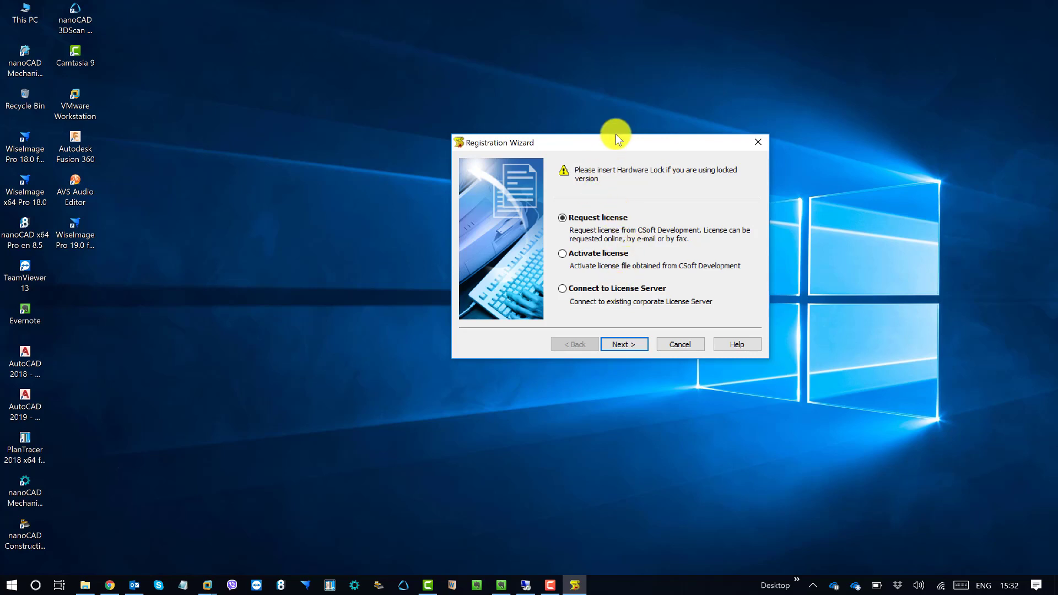
{"action": "left_click_drag", "start_coordinate": [618, 143], "coordinate": [614, 162]}
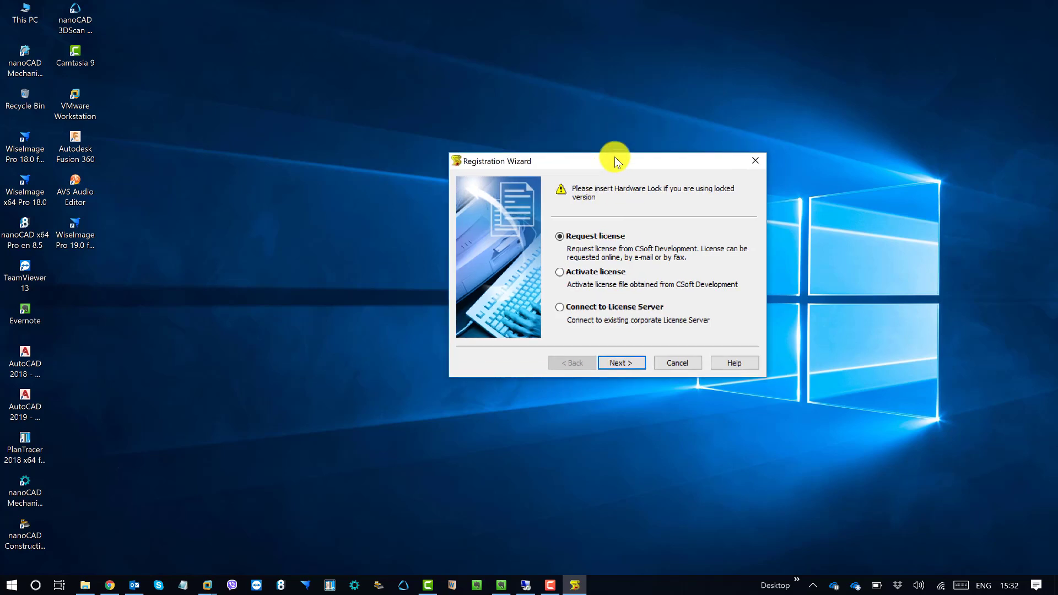
{"action": "left_click", "coordinate": [598, 307]}
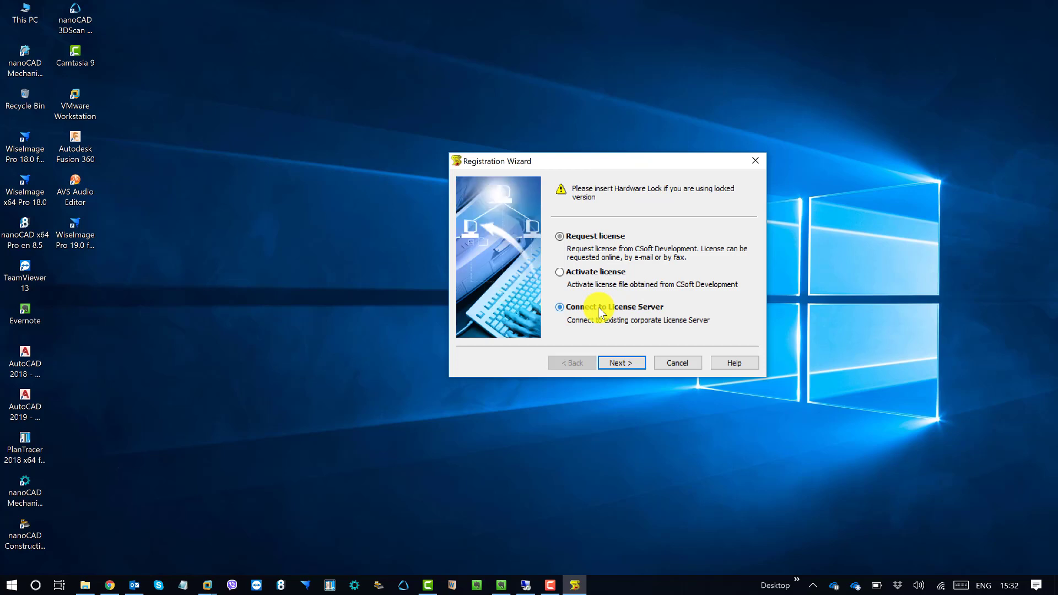
- Submit license server 192.168.1.118 and confirm adding it to the license list
{"action": "left_click", "coordinate": [627, 366]}
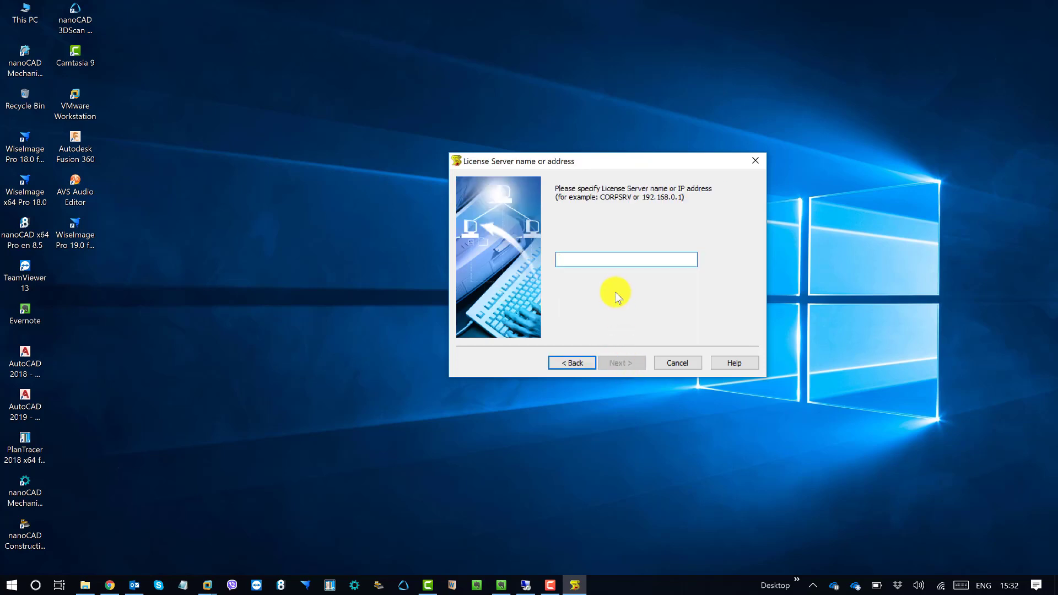
{"action": "type", "text": "192."}
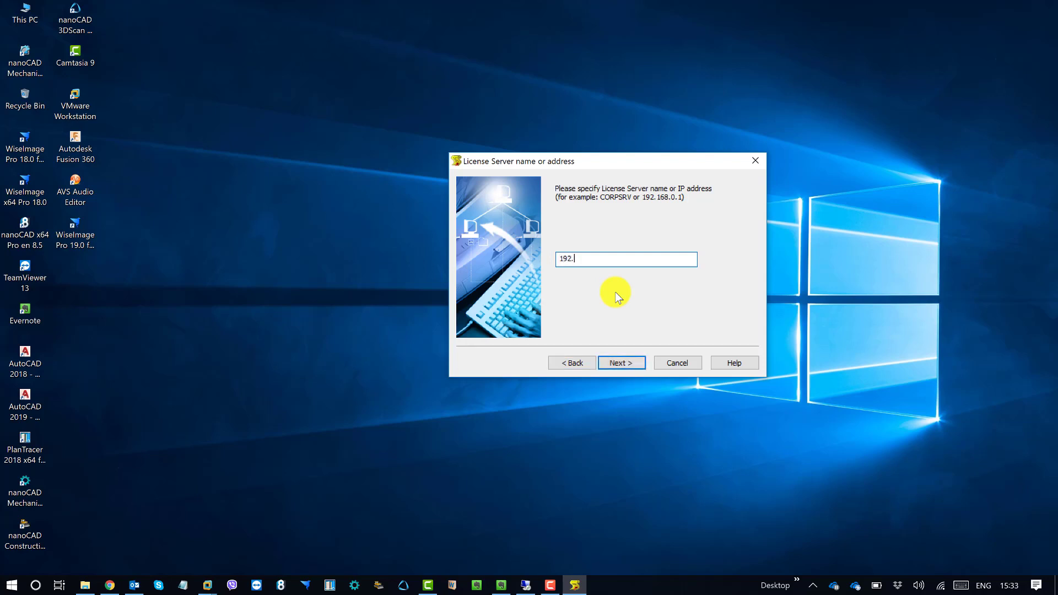
{"action": "type", "text": "168.1.118"}
{"action": "left_click", "coordinate": [622, 366]}
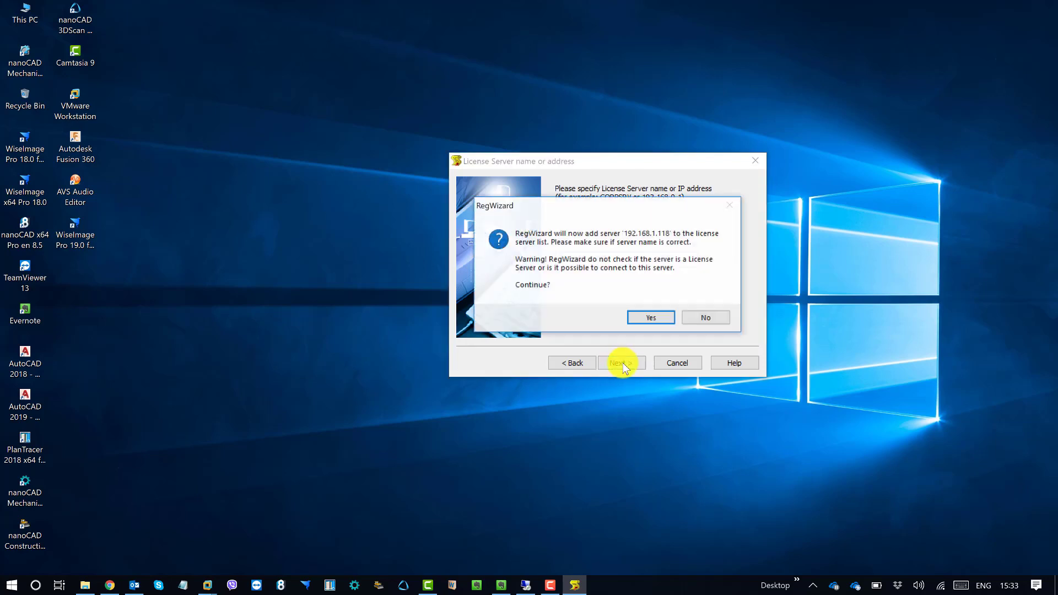
{"action": "left_click_drag", "start_coordinate": [581, 209], "coordinate": [728, 99]}
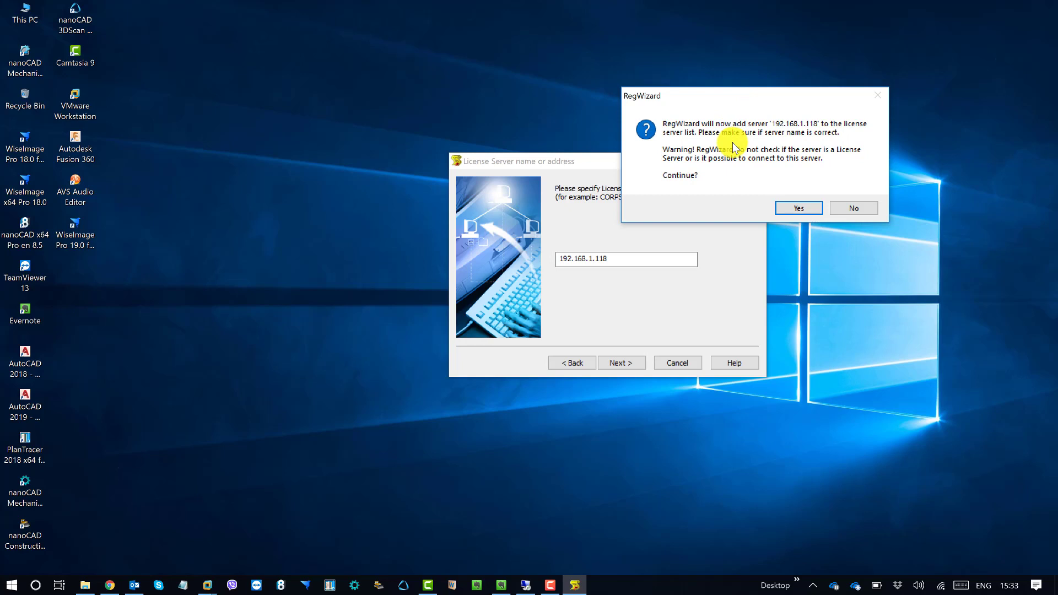
{"action": "left_click", "coordinate": [796, 207]}
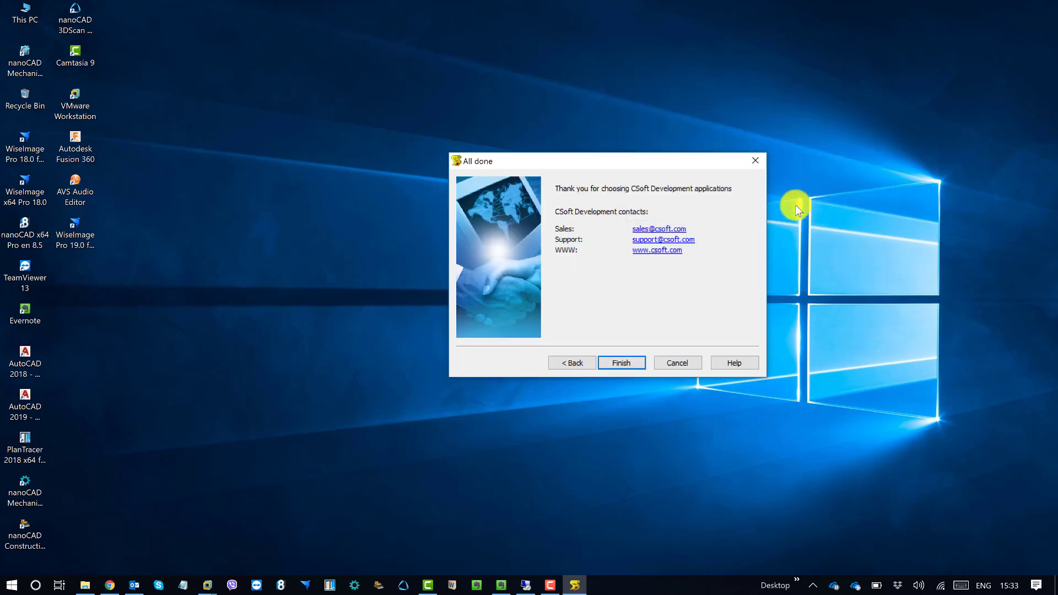
- Close the finished wizard, refresh the desktop, and select the WiseImage Pro 19.0 for AutoCAD 2019 shortcut
{"action": "left_click", "coordinate": [622, 360]}
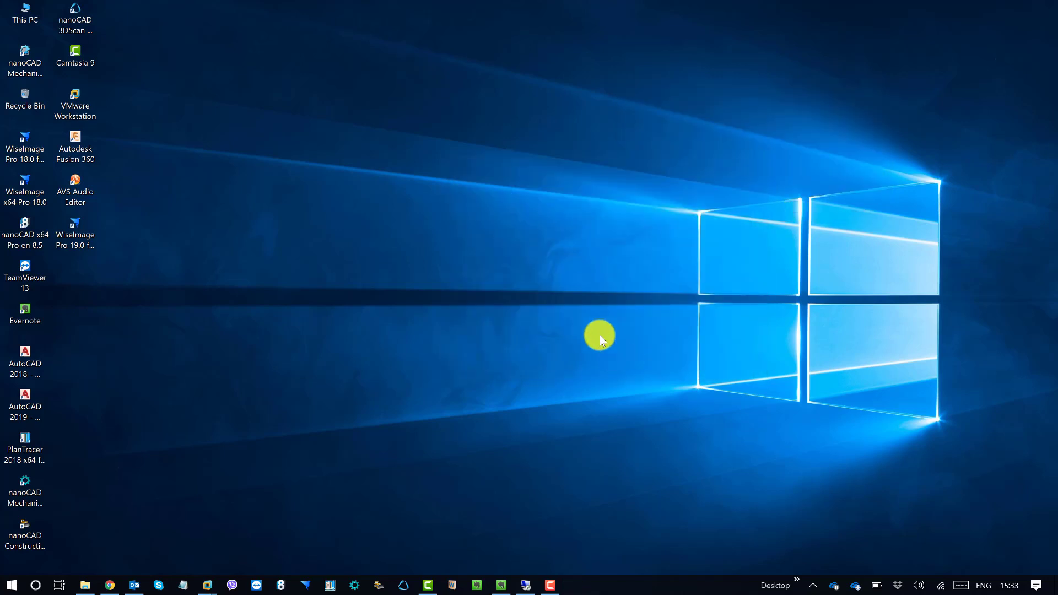
{"action": "right_click", "coordinate": [496, 182]}
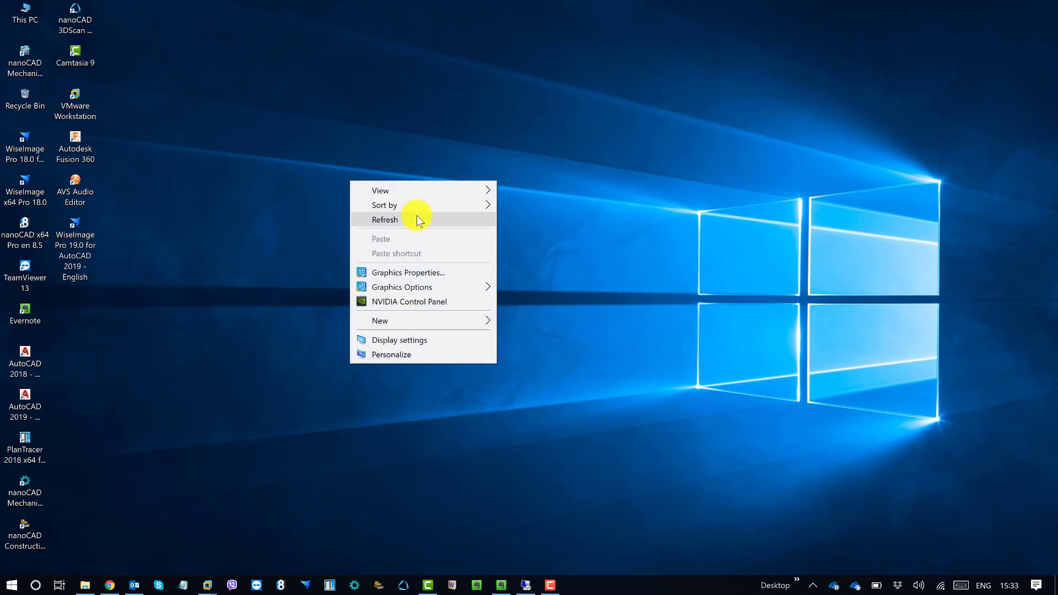
{"action": "left_click", "coordinate": [417, 217]}
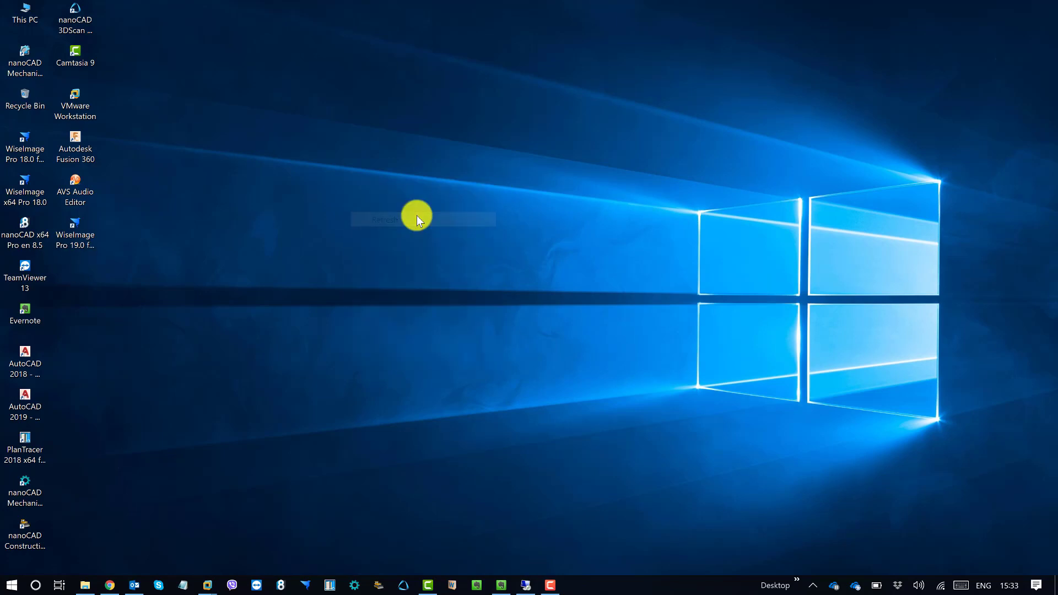
{"action": "left_click", "coordinate": [84, 236]}
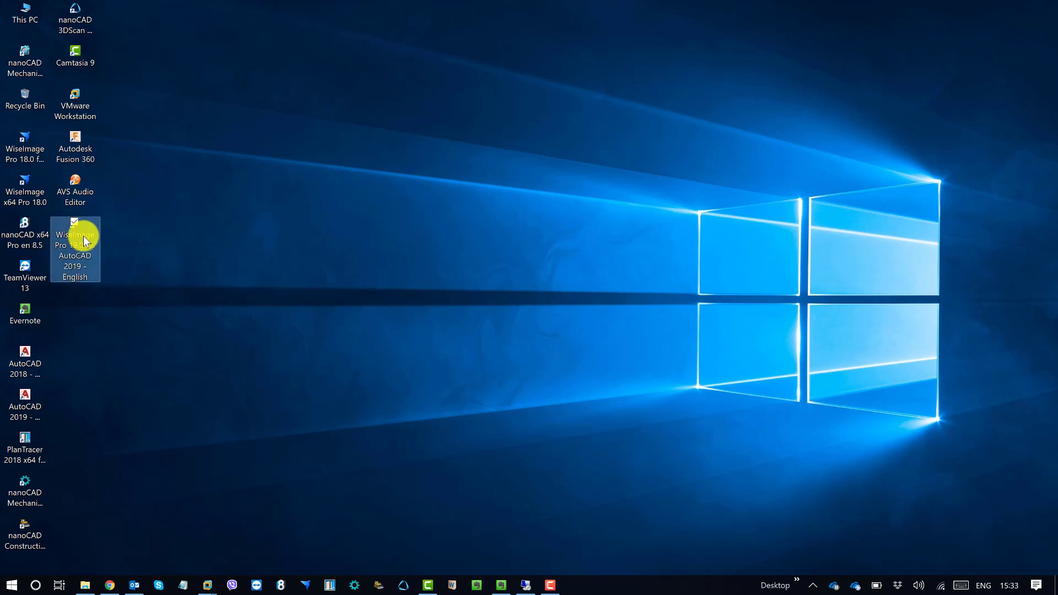
- Launch WiseImage Pro 19.0 for AutoCAD 2019, window-select the empty Drawing1, and show the rFile commands
{"action": "double_click", "coordinate": [83, 235]}
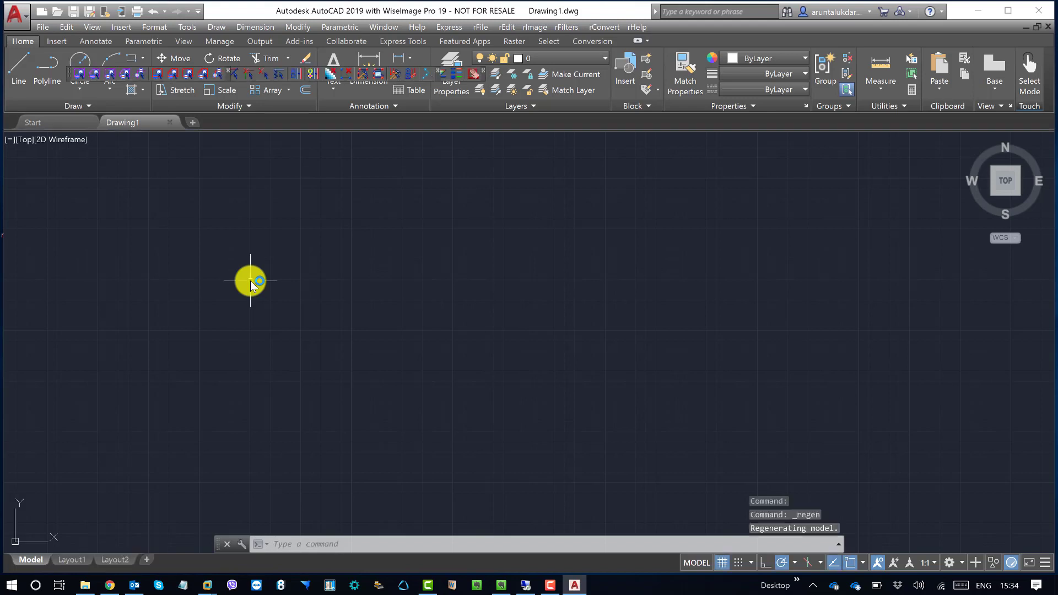
{"action": "left_click", "coordinate": [519, 422]}
{"action": "left_click", "coordinate": [346, 251]}
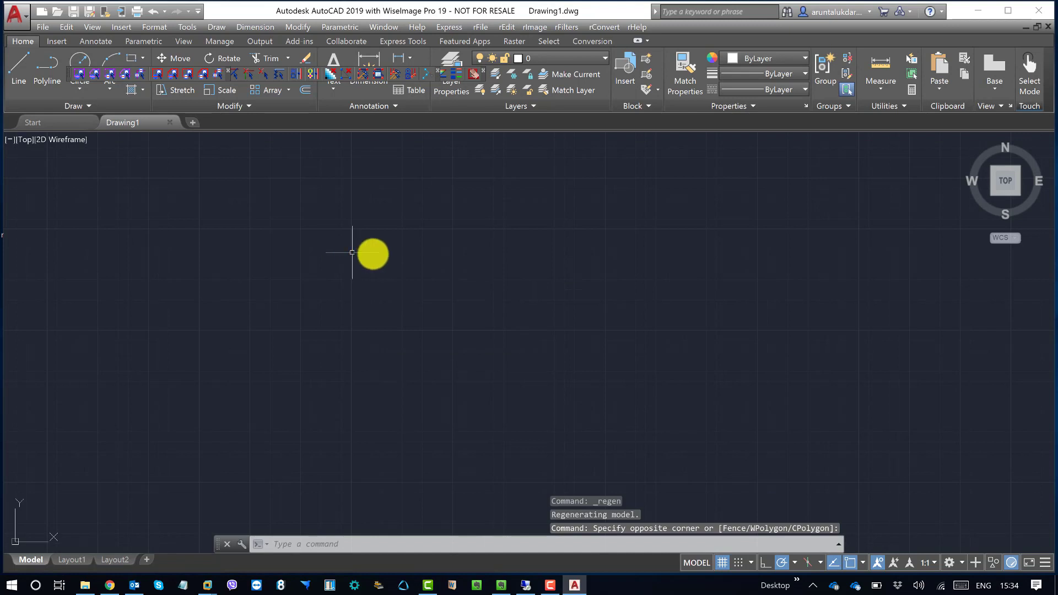
{"action": "scroll", "coordinate": [463, 260], "scroll_direction": "down", "scroll_amount": 3}
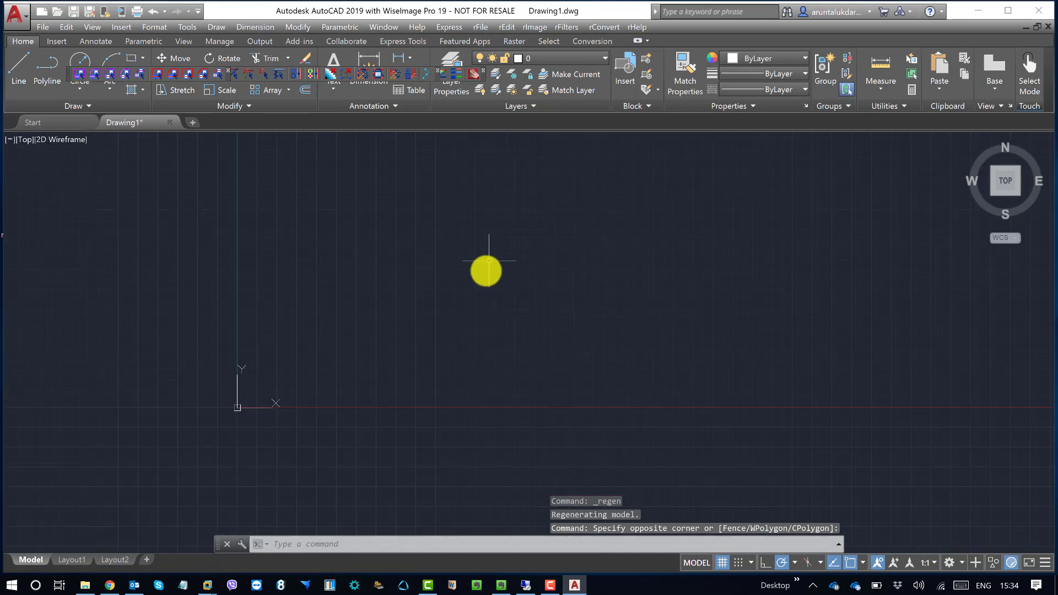
{"action": "scroll", "coordinate": [430, 293], "scroll_direction": "up", "scroll_amount": 2}
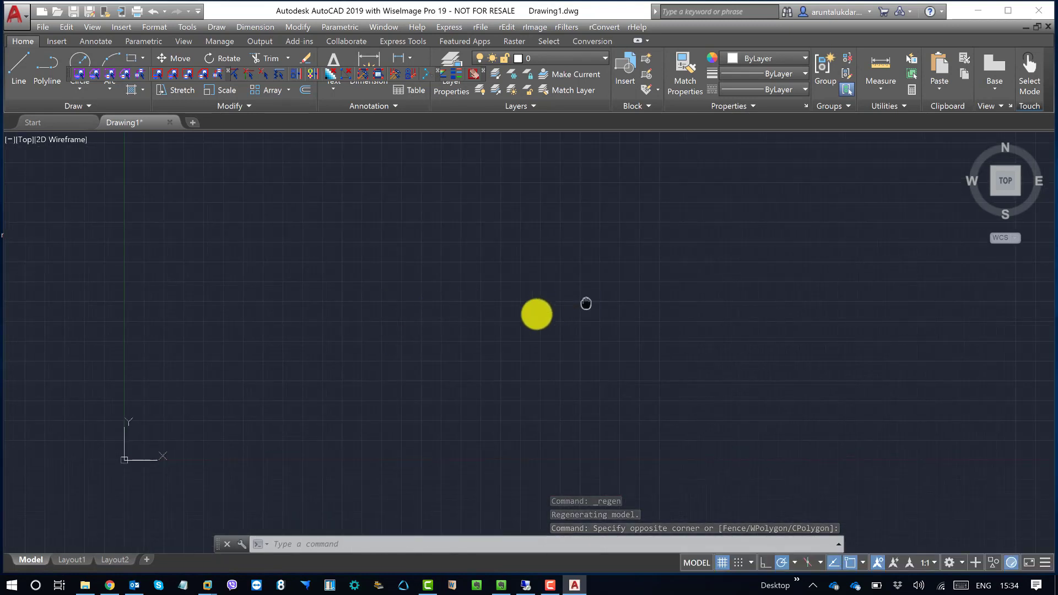
{"action": "scroll", "coordinate": [513, 317], "scroll_direction": "up", "scroll_amount": 2}
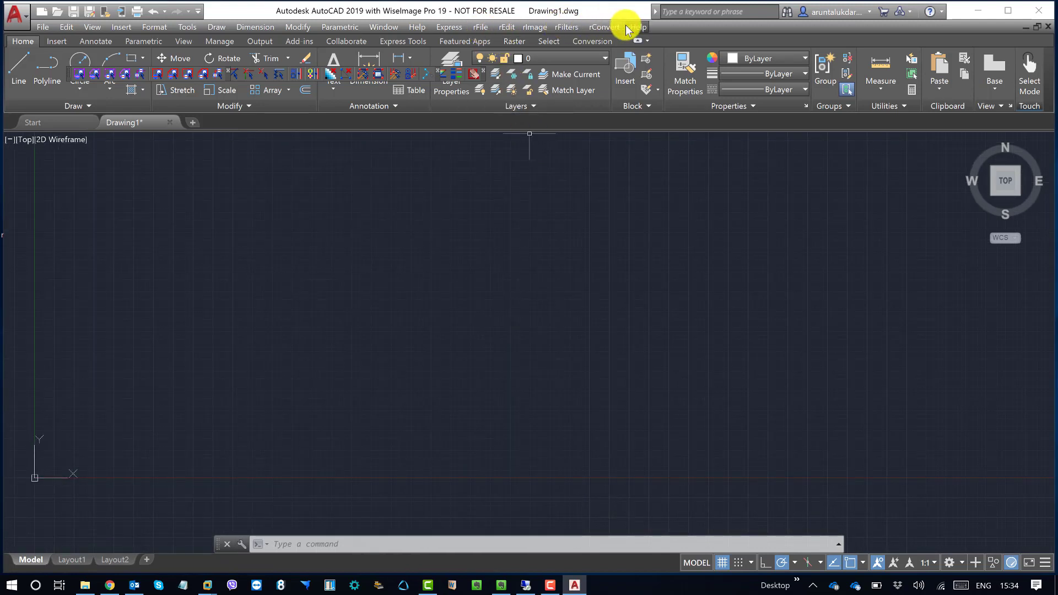
{"action": "left_click", "coordinate": [469, 30]}
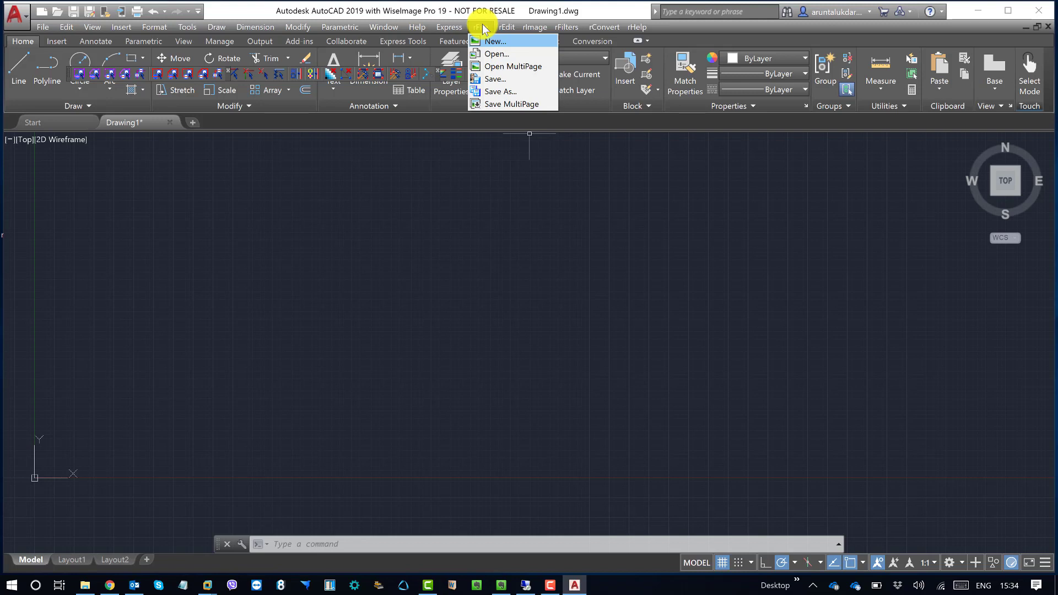
- Dismiss the rFile menu and browse the Raster, Select and Conversion ribbon tools, ending on Raster
{"action": "left_click", "coordinate": [539, 233]}
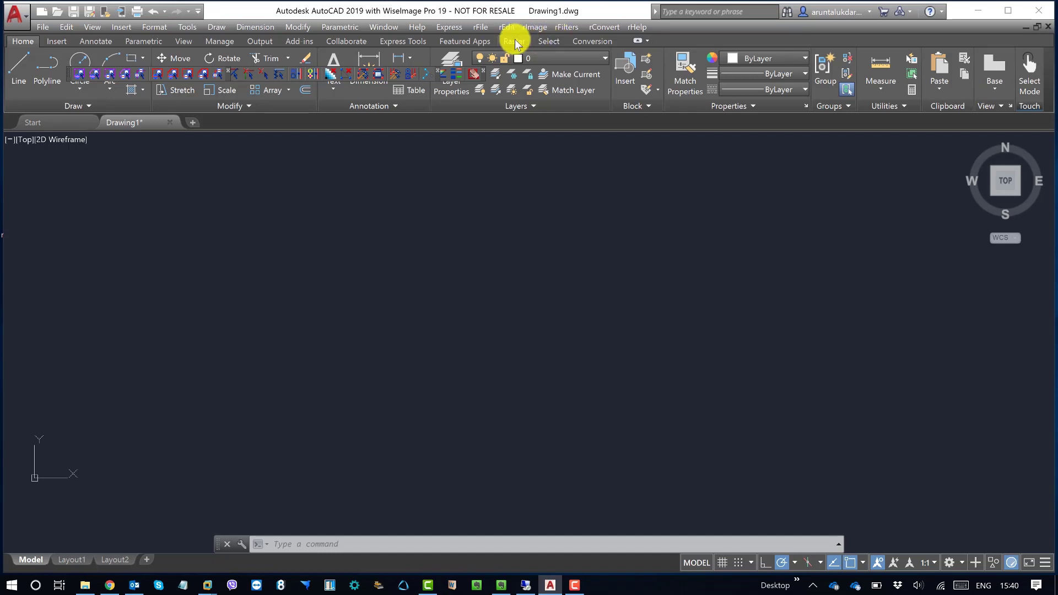
{"action": "left_click", "coordinate": [515, 41]}
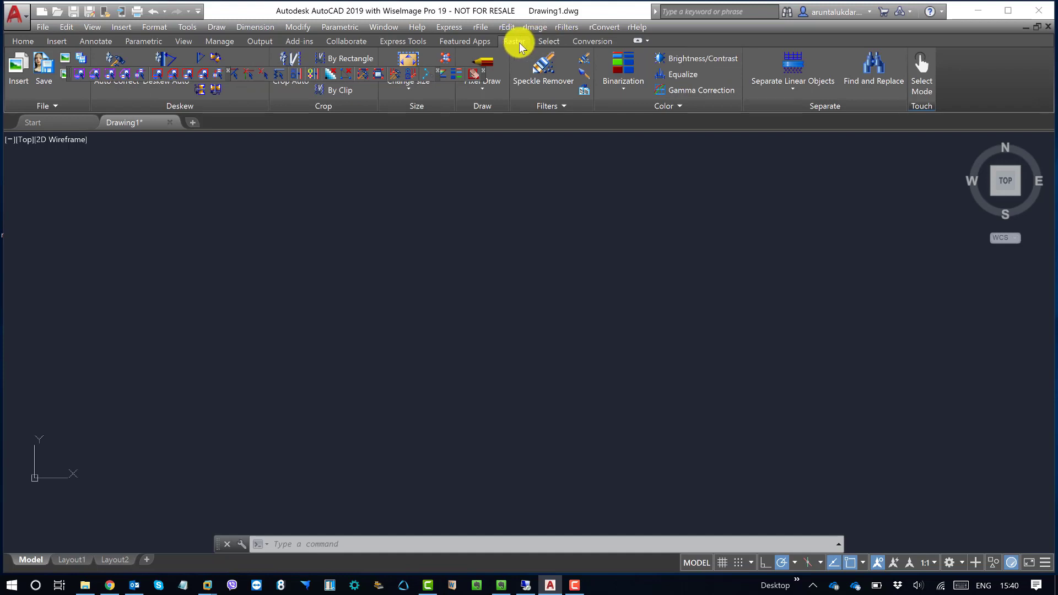
{"action": "left_click", "coordinate": [547, 42]}
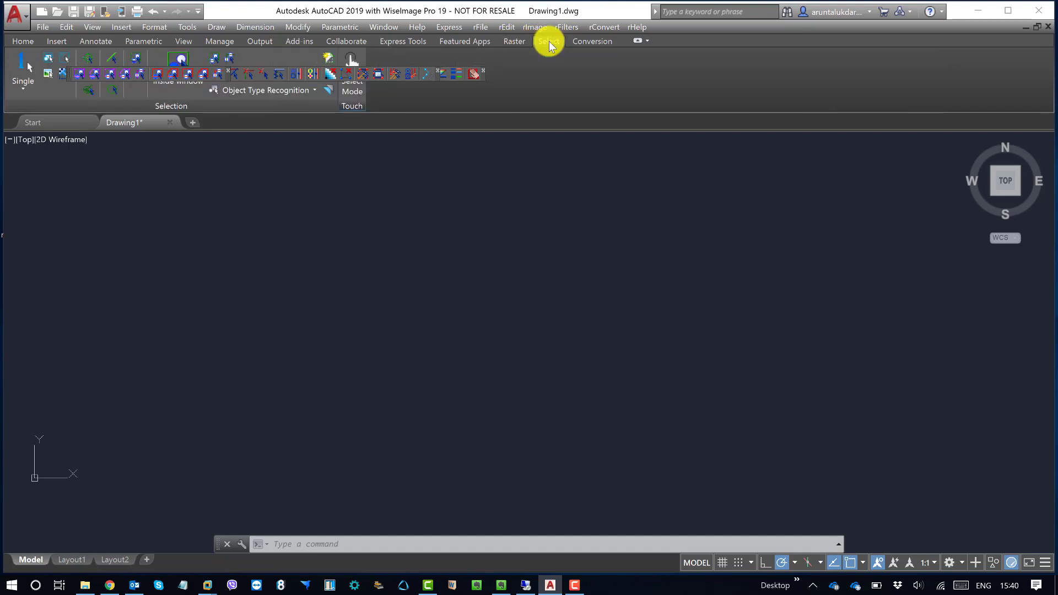
{"action": "left_click", "coordinate": [598, 42]}
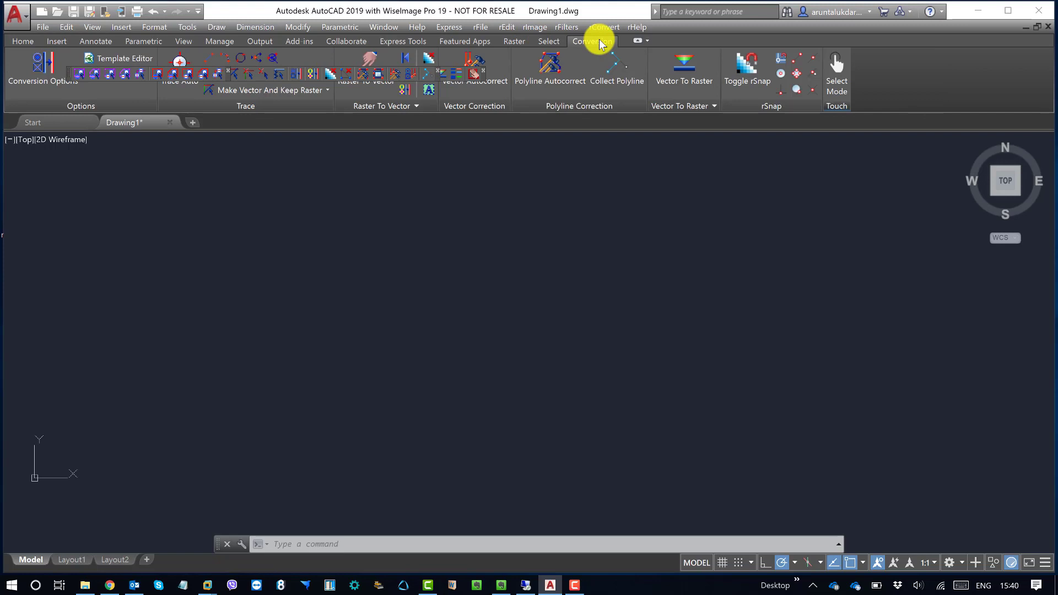
{"action": "left_click", "coordinate": [548, 41]}
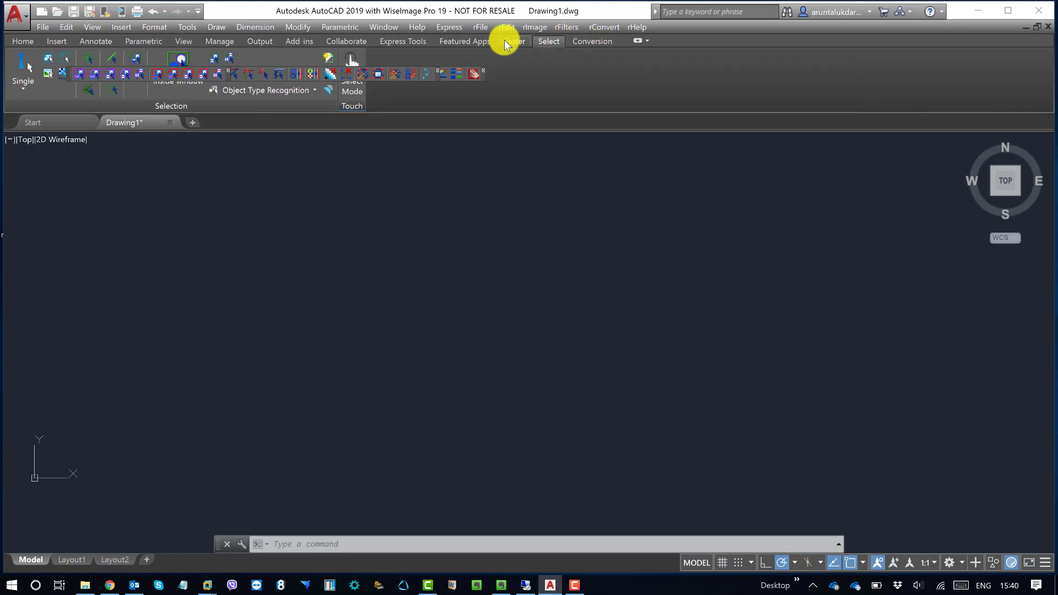
{"action": "left_click", "coordinate": [505, 41]}
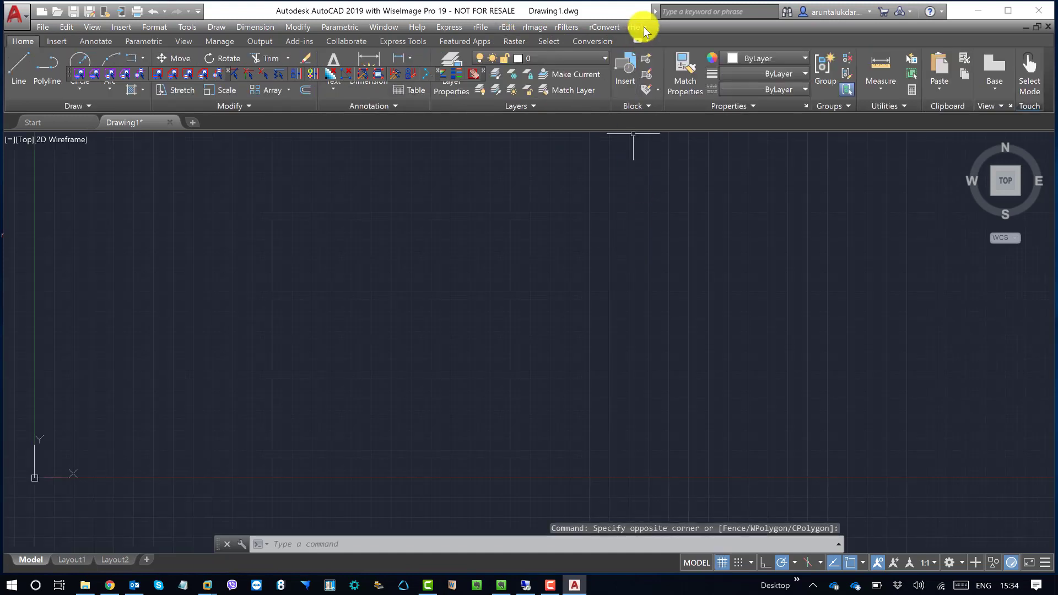
- Open rHelp > About and highlight the Network license type, server 192.168.1.118 and expiration lines
{"action": "left_click", "coordinate": [636, 26]}
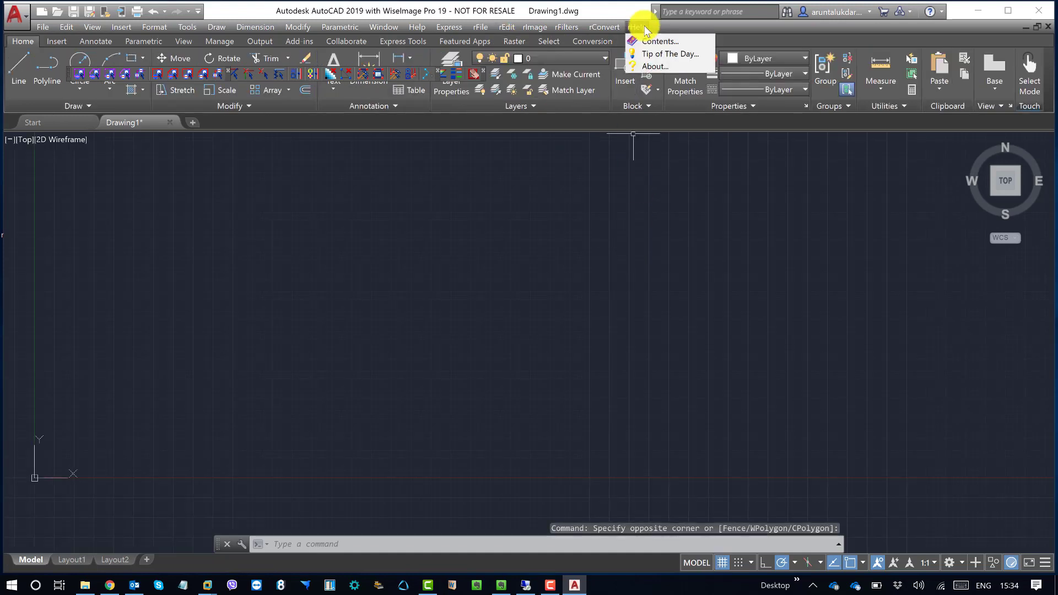
{"action": "left_click", "coordinate": [658, 66]}
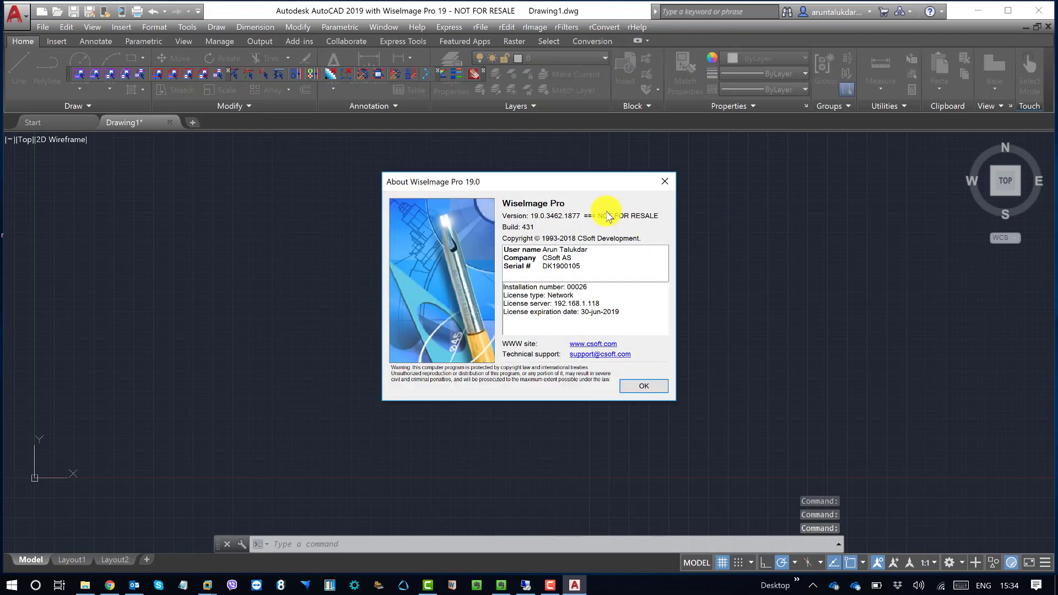
{"action": "left_click_drag", "start_coordinate": [562, 181], "coordinate": [624, 179]}
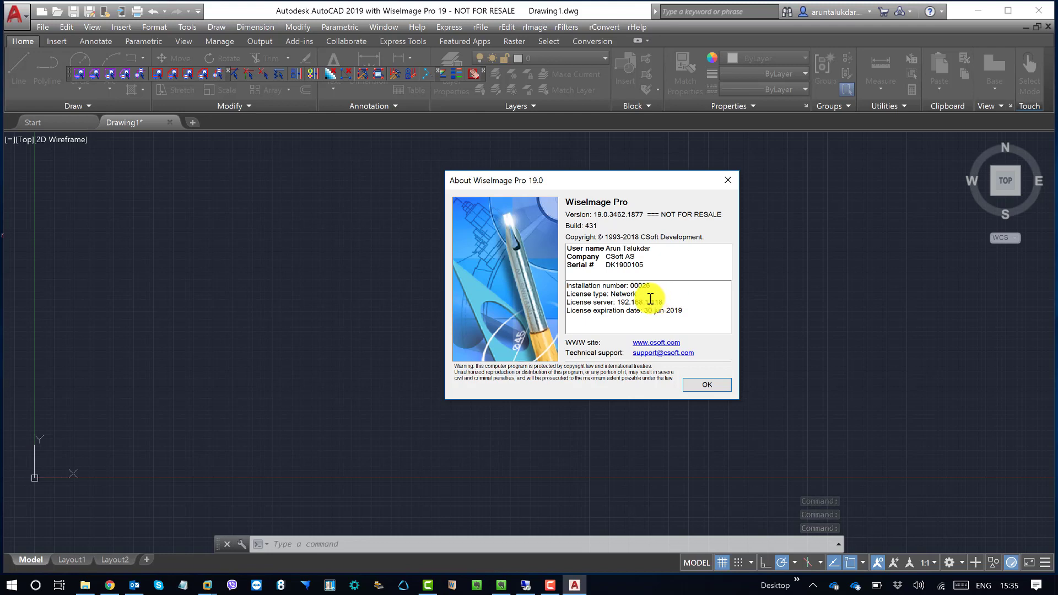
{"action": "left_click_drag", "start_coordinate": [637, 295], "coordinate": [569, 292]}
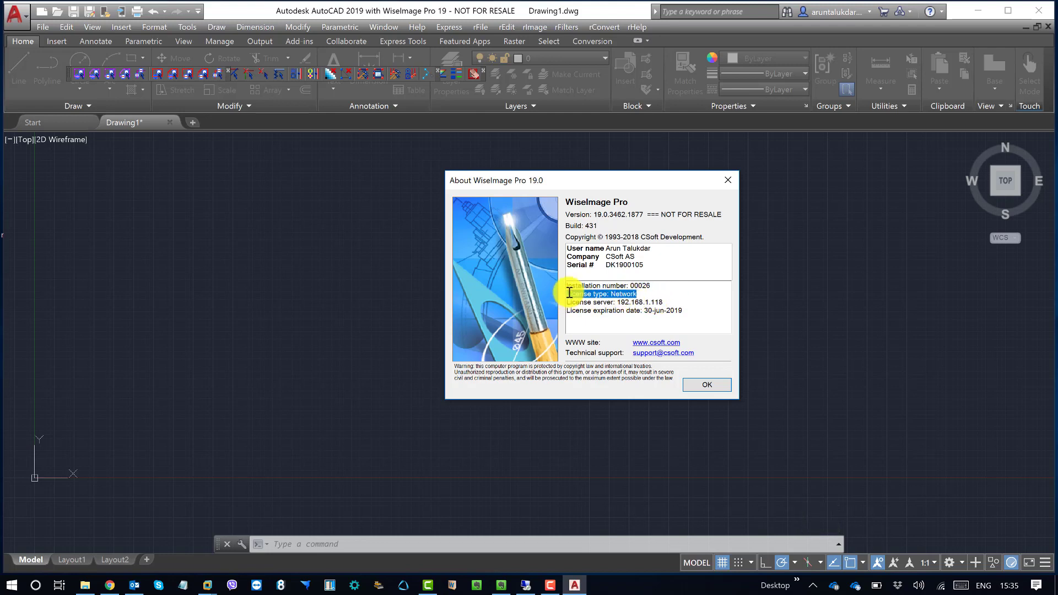
{"action": "left_click_drag", "start_coordinate": [673, 302], "coordinate": [568, 304]}
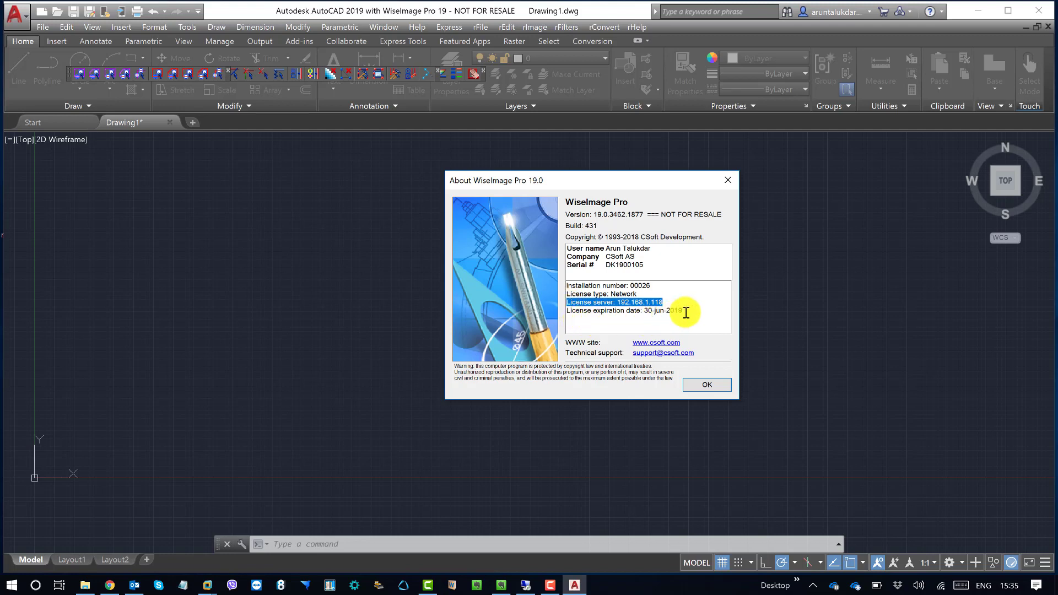
{"action": "left_click_drag", "start_coordinate": [684, 310], "coordinate": [571, 311]}
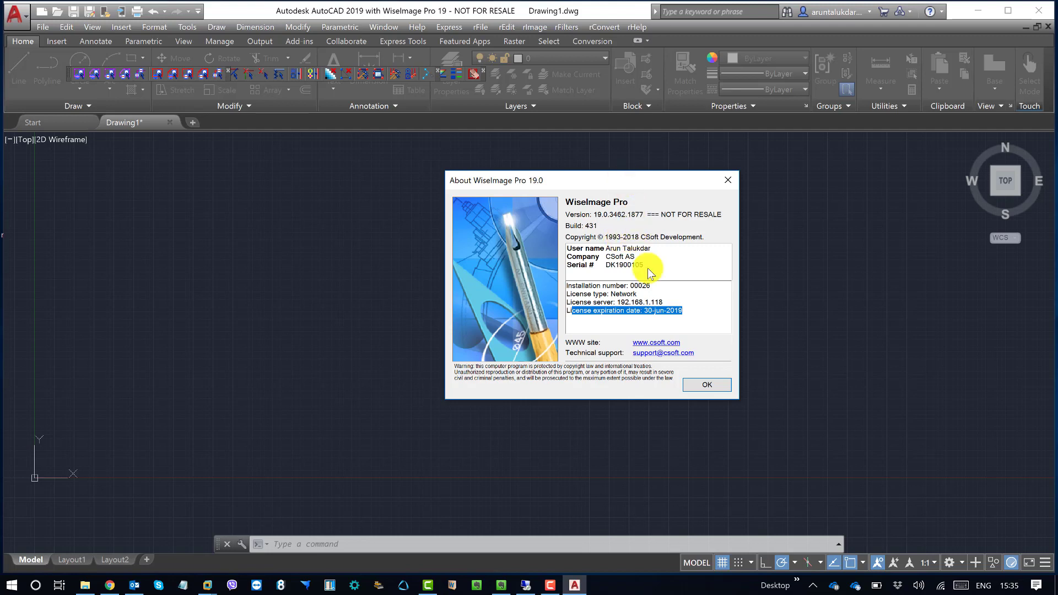
- Dismiss the About dialog with OK, minimize AutoCAD 2019, and refresh the desktop icons
{"action": "left_click", "coordinate": [705, 386]}
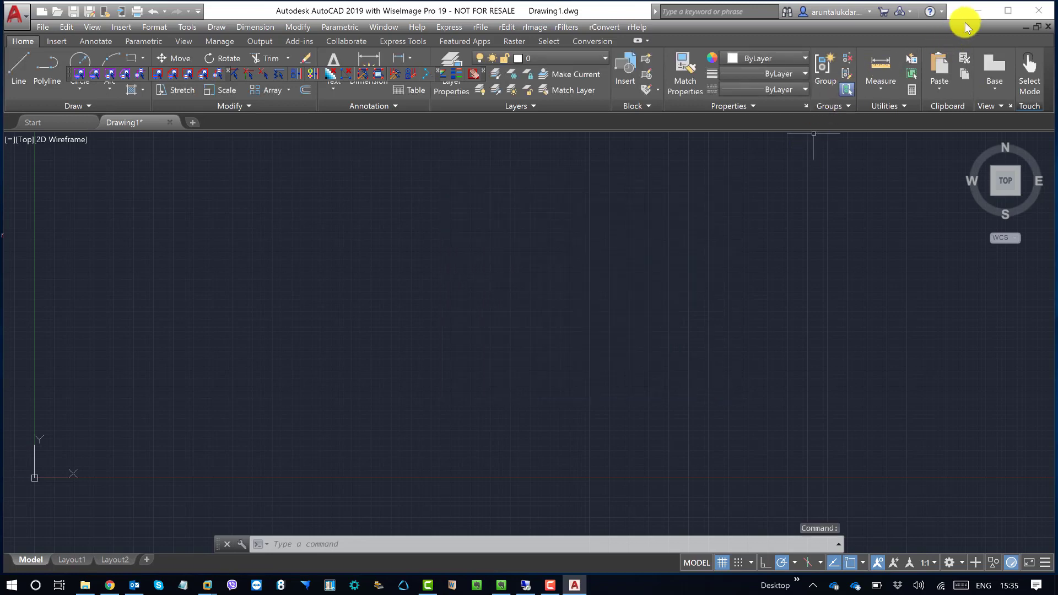
{"action": "left_click", "coordinate": [978, 11]}
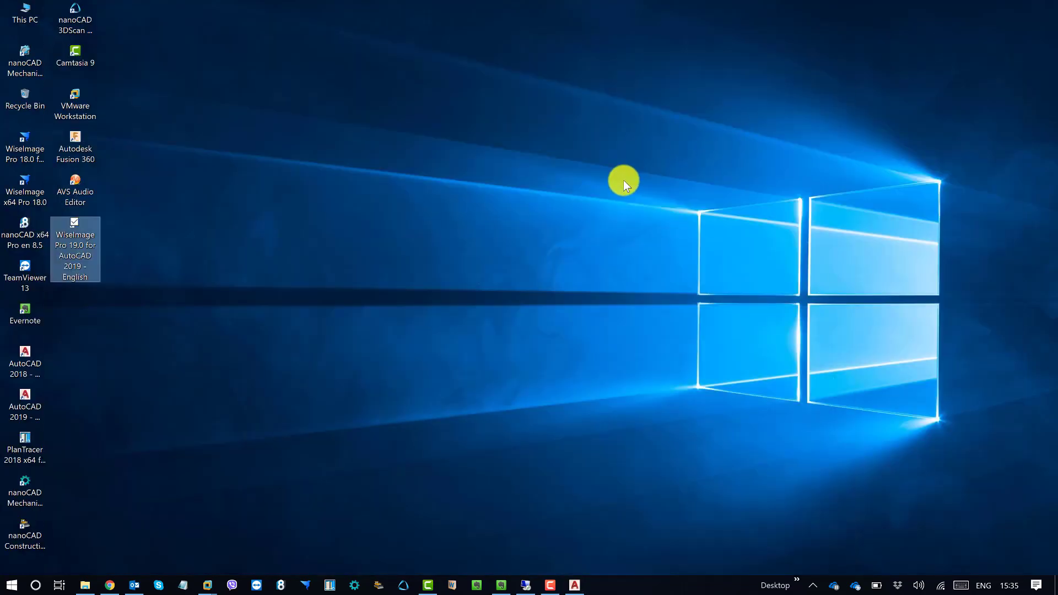
{"action": "right_click", "coordinate": [623, 180]}
{"action": "left_click", "coordinate": [545, 220]}
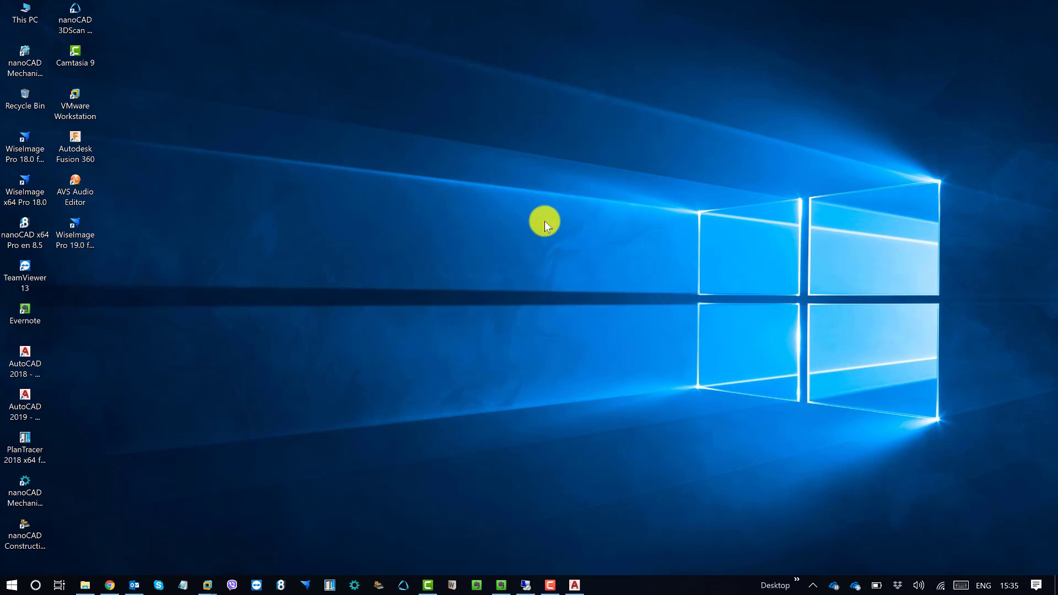